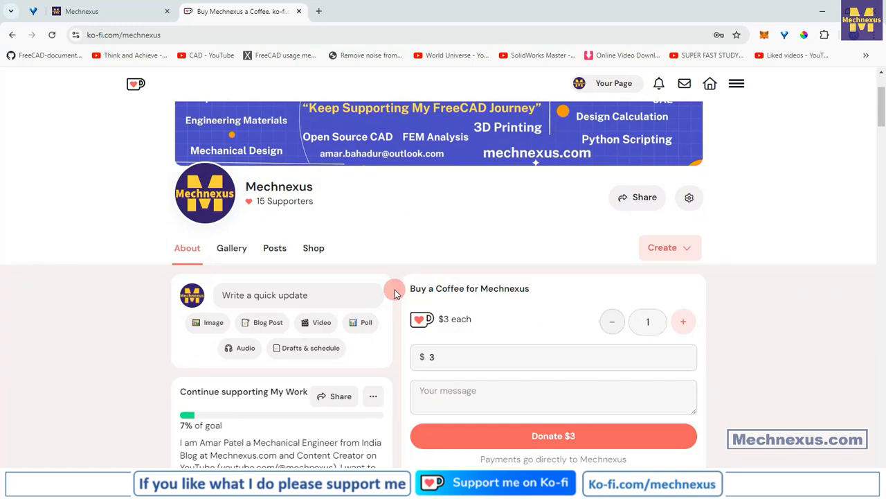
scroll(395, 294, "down", 2)
scroll(395, 293, "up", 3)
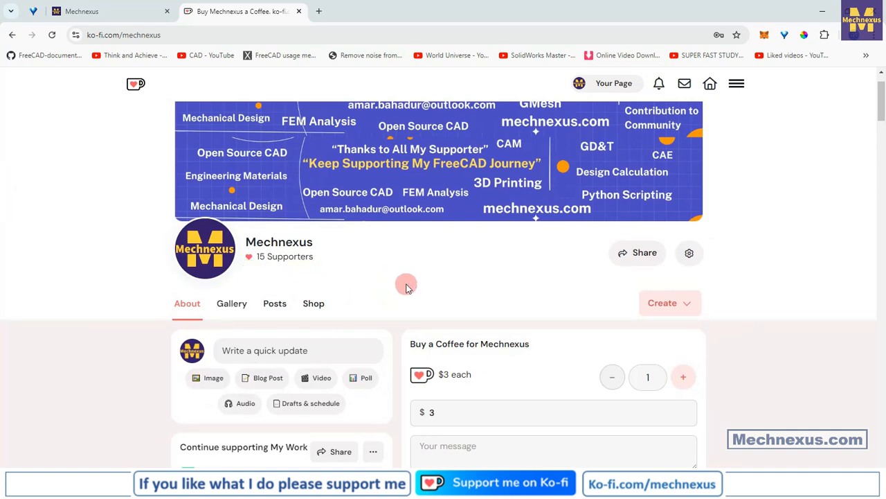
scroll(407, 288, "down", 2)
scroll(407, 292, "down", 2)
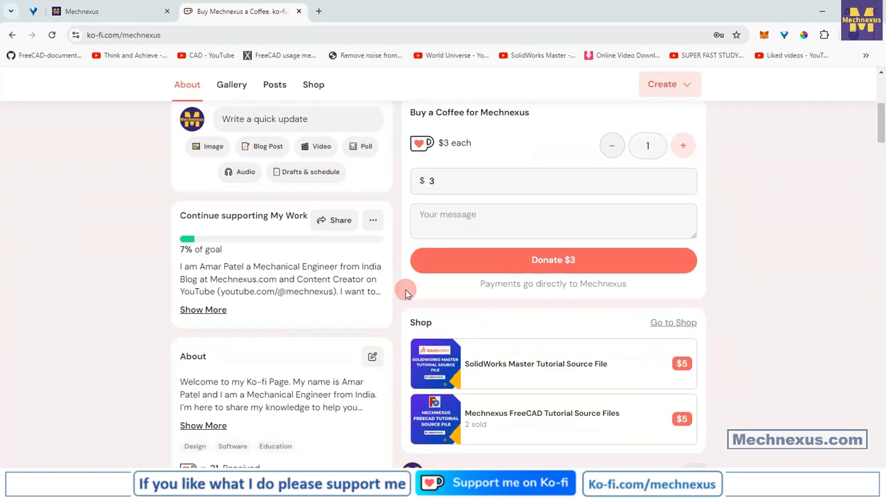
scroll(407, 292, "up", 5)
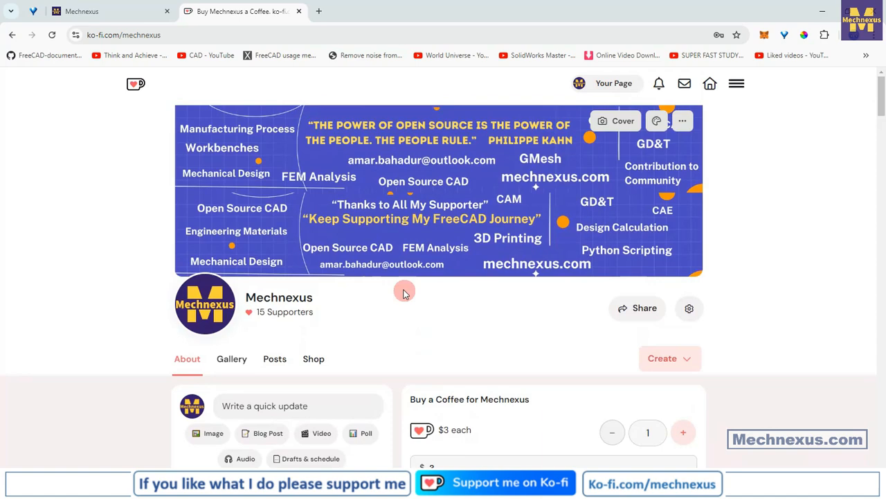
left_click(126, 14)
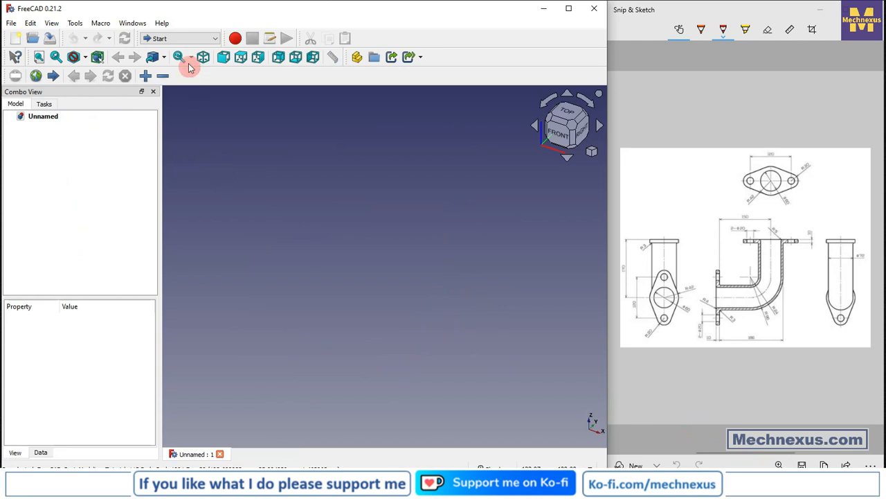
Switch to the Part Design workbench and create a new body.
left_click(187, 38)
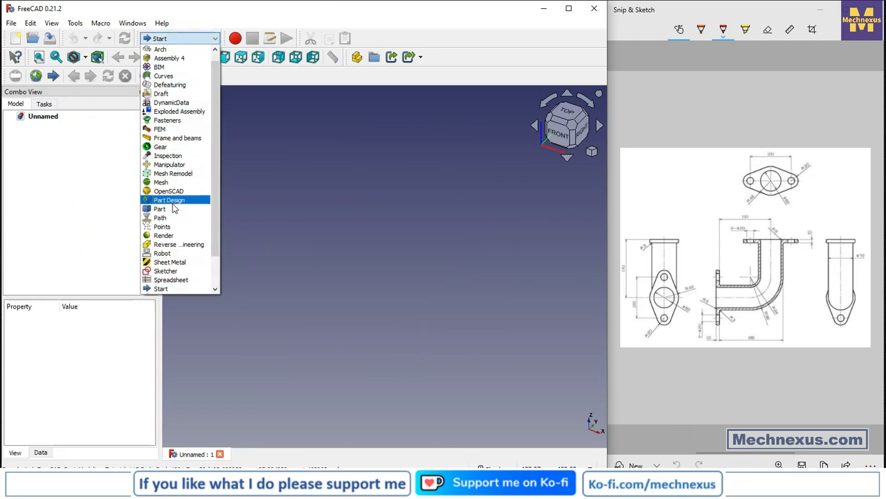
left_click(173, 199)
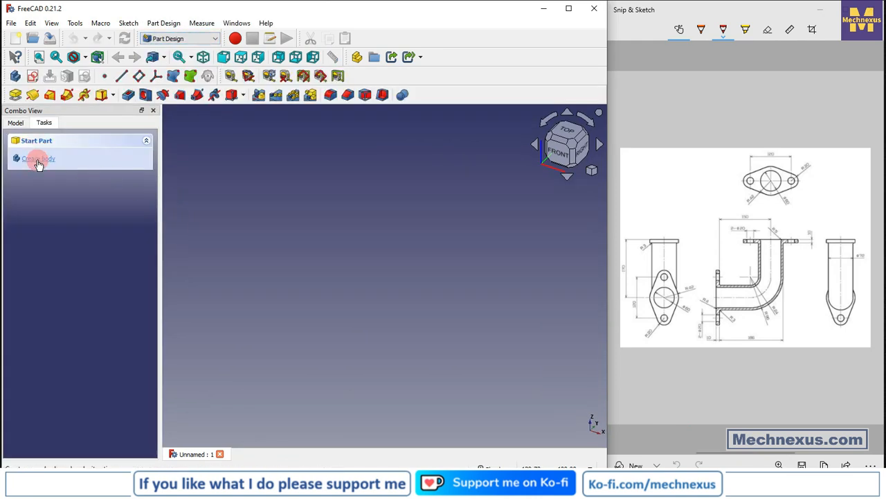
left_click(36, 158)
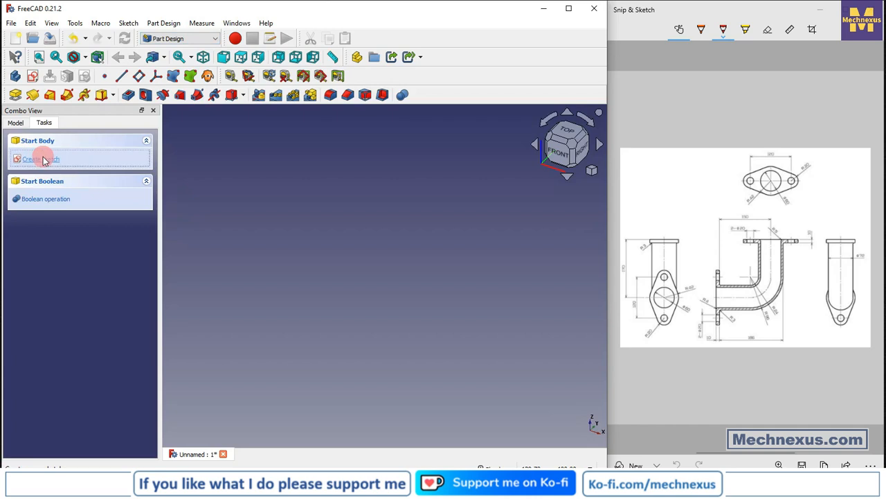
Start a sketch on the YZ plane of the body and show the model tree beside it.
left_click(38, 161)
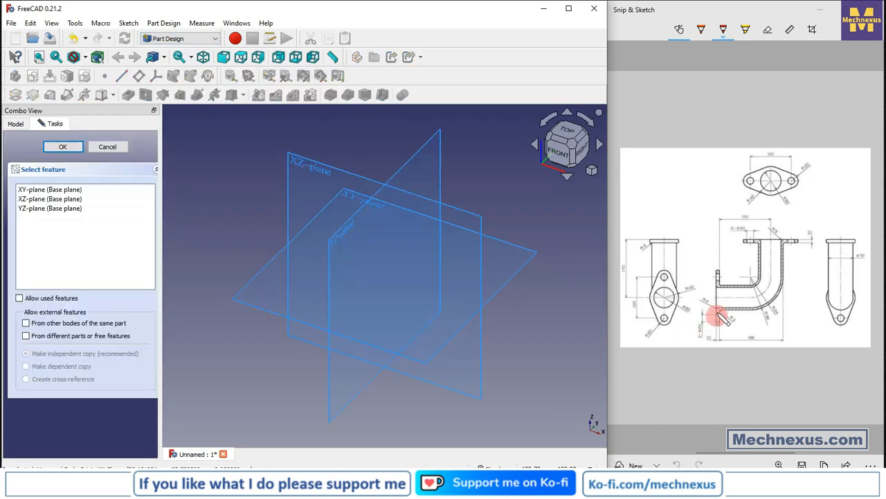
left_click(410, 161)
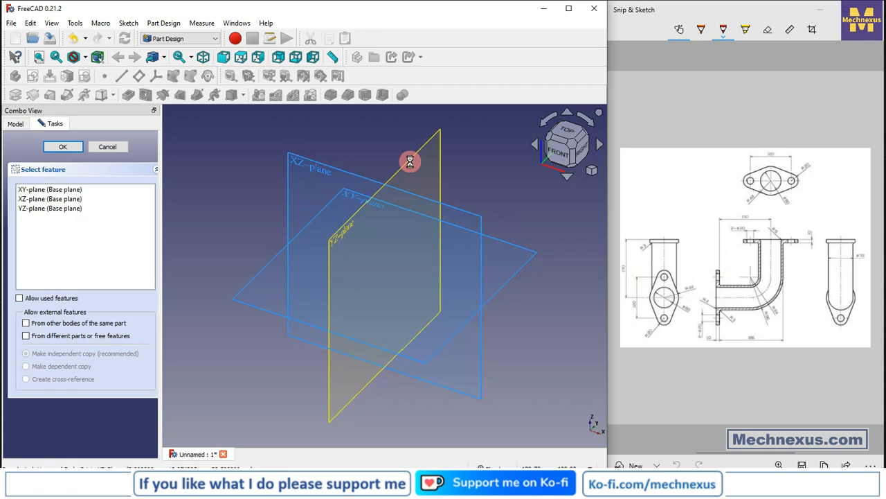
left_click(15, 123)
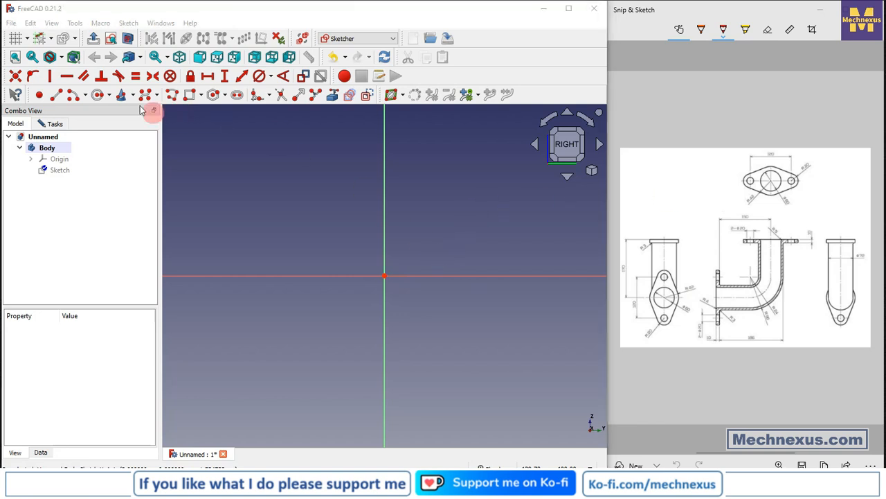
Draw two concentric circles centred on the origin, the inner one about 41 mm in diameter.
left_click(98, 95)
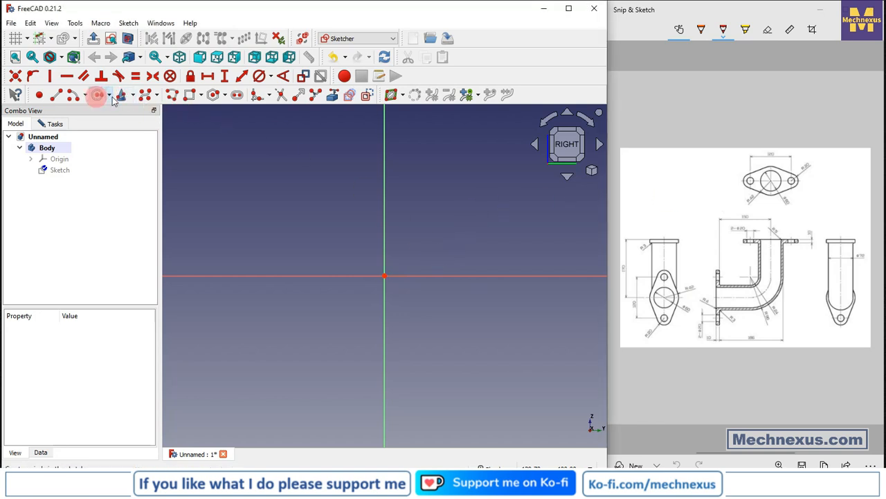
left_click(386, 275)
left_click(476, 243)
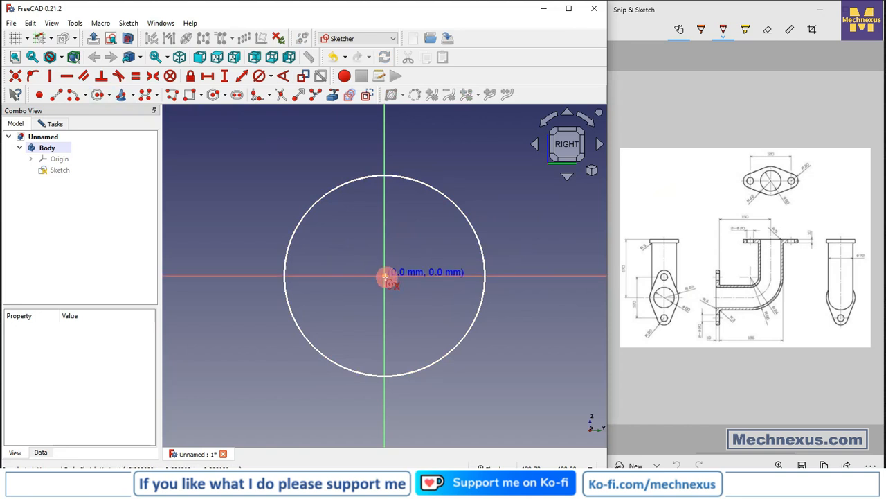
left_click(384, 276)
left_click(435, 326)
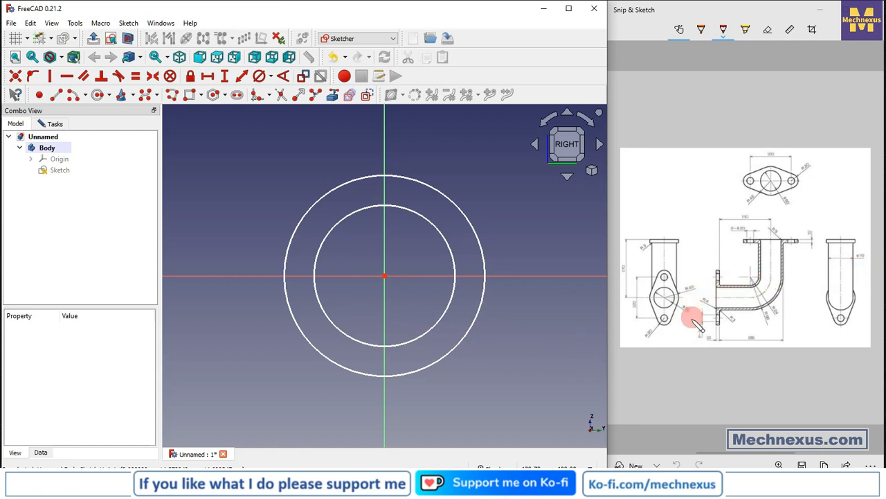
Constrain the inner circle's diameter to 60 mm and the outer circle's diameter to 72 mm.
left_click(259, 76)
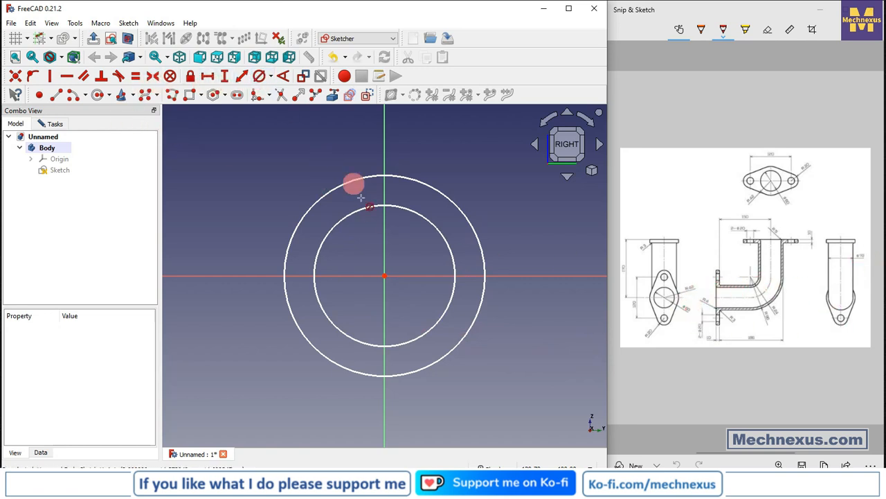
left_click(413, 210)
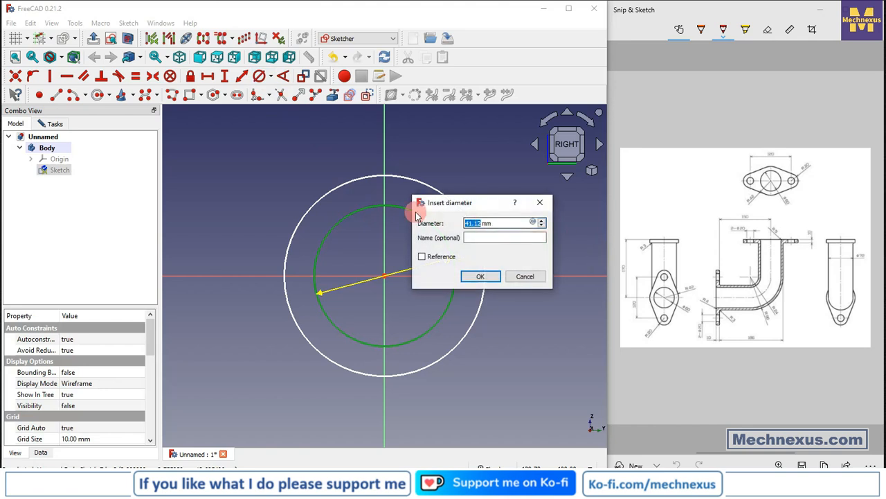
type("60")
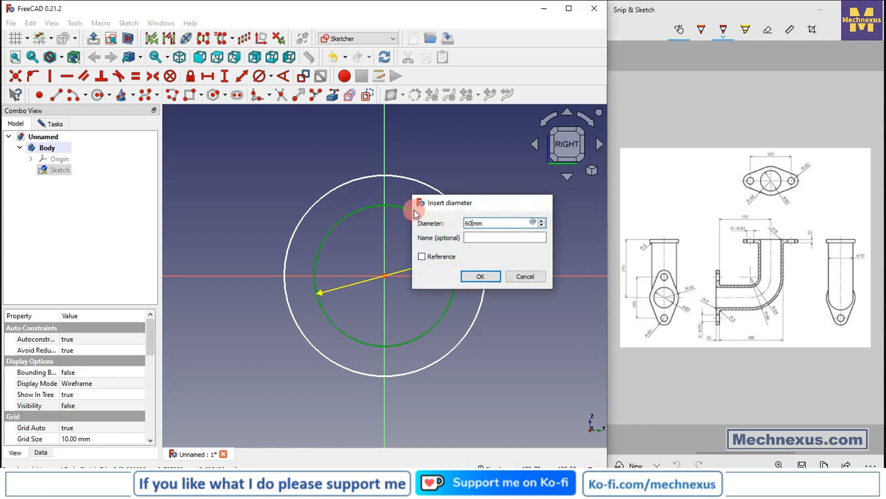
key("Return")
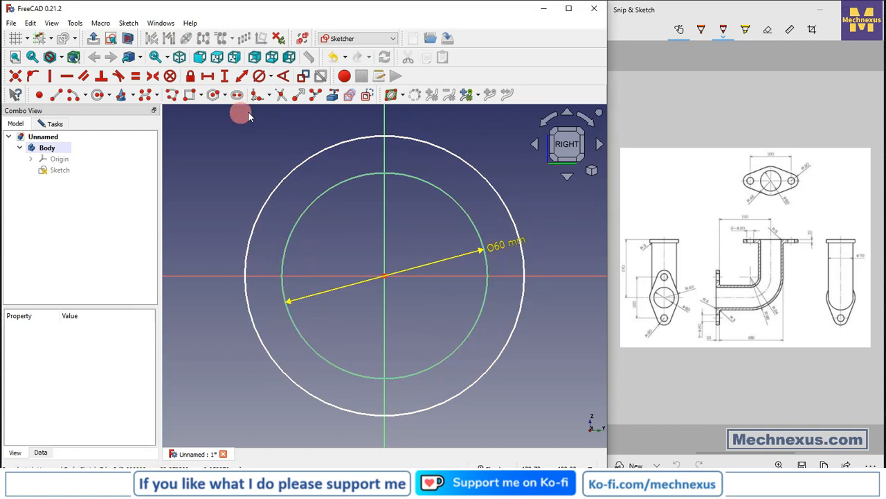
left_click(330, 150)
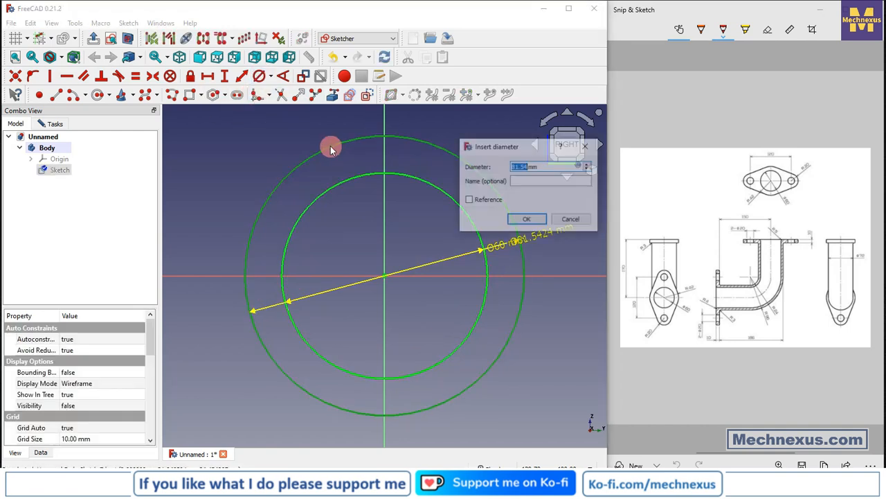
type("72")
key("Return")
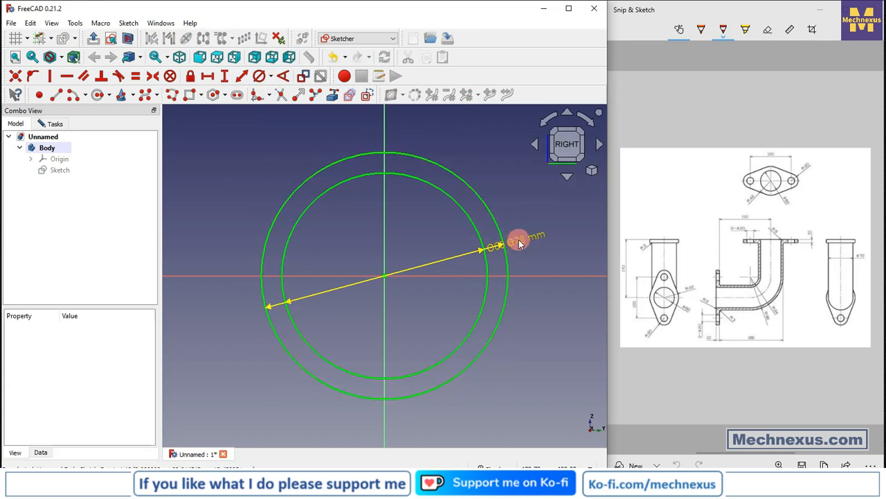
Move the two diameter labels apart and close the pipe profile sketch.
left_click_drag(518, 242, 505, 162)
left_click_drag(510, 243, 545, 229)
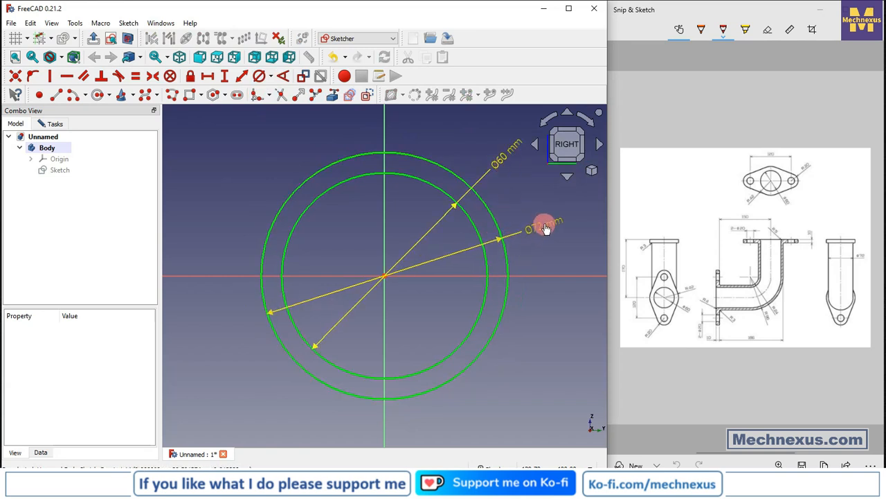
left_click(54, 124)
left_click(88, 147)
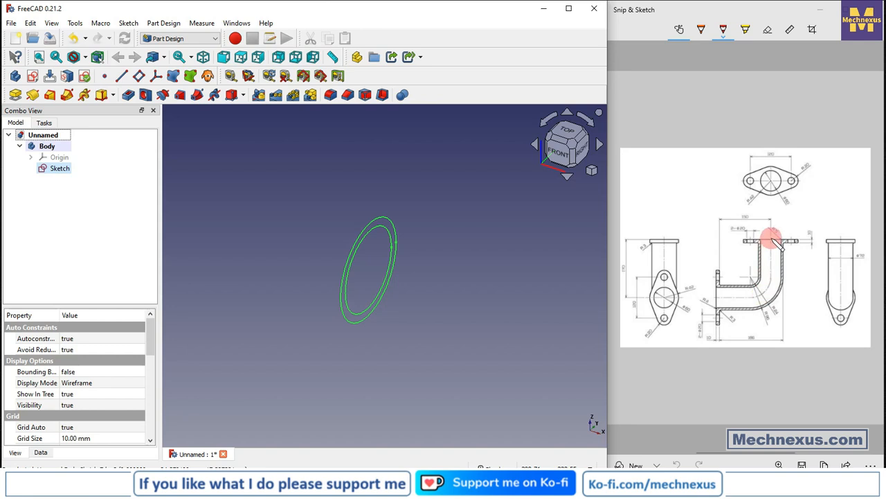
Show the body's origin planes and start a second sketch on the XZ plane.
left_click(60, 157)
key("space")
left_click(553, 360)
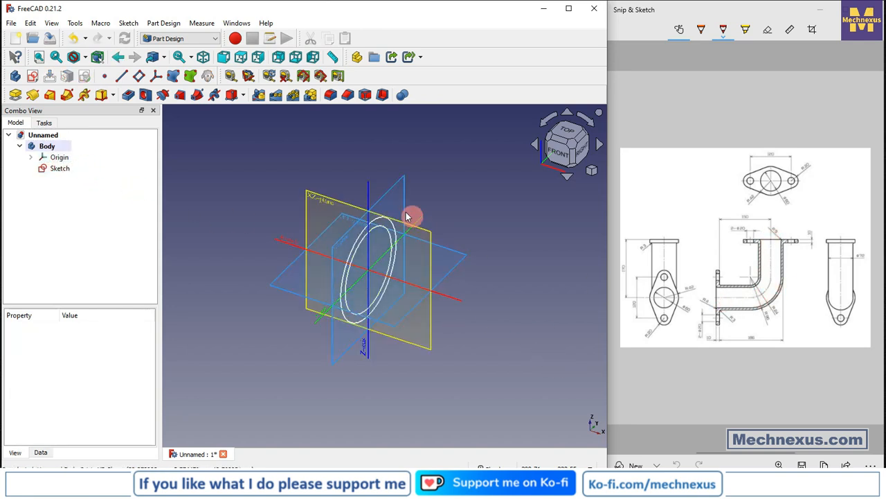
left_click(333, 205)
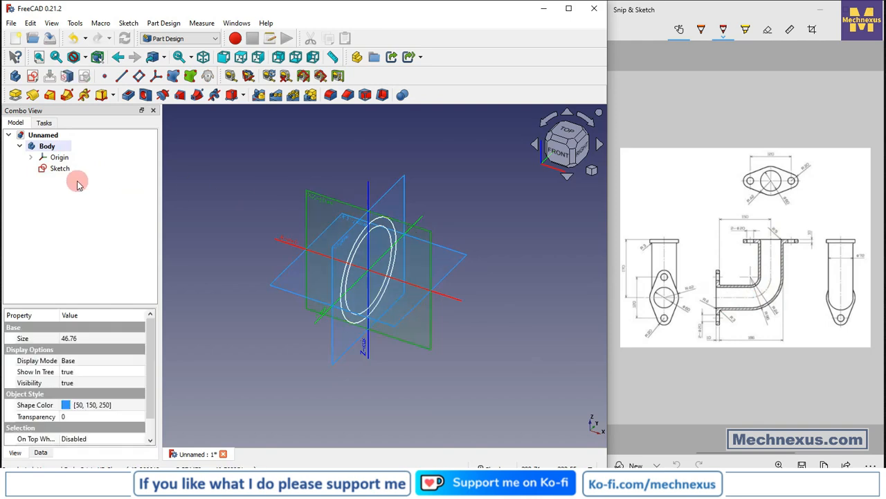
left_click(32, 76)
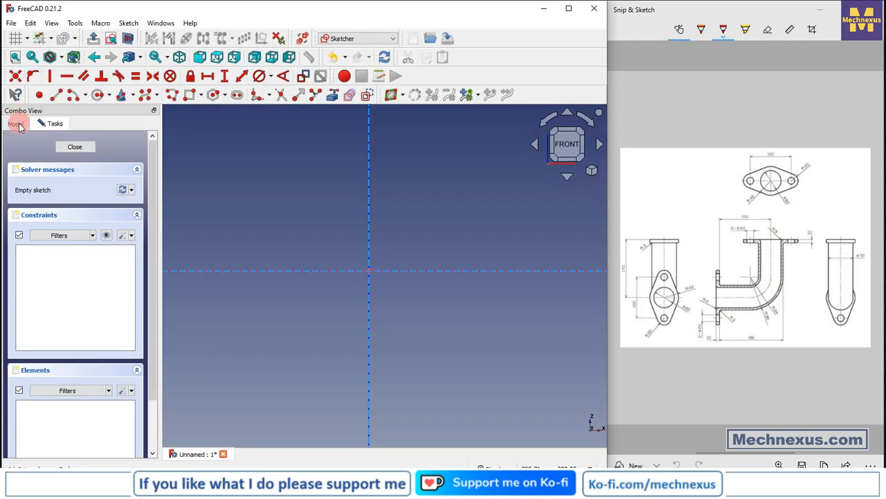
Hide the body's origin planes and axes while the new sketch is open.
left_click(16, 123)
right_click(67, 160)
left_click(105, 165)
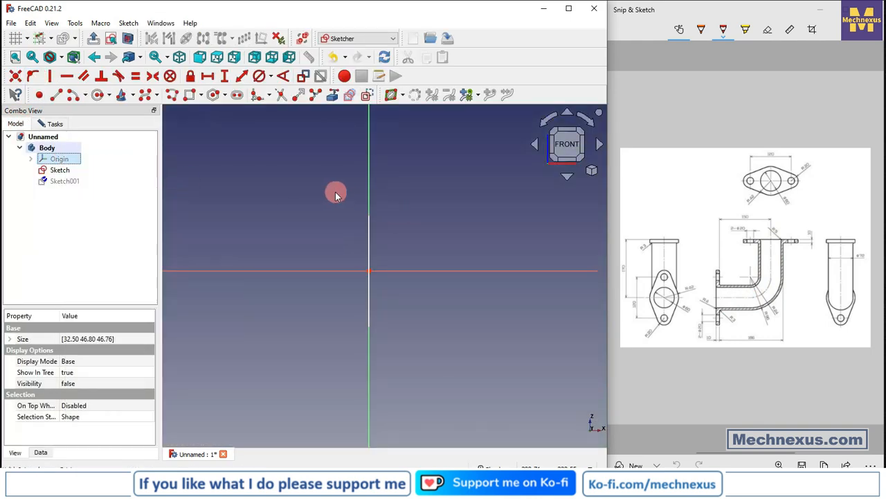
left_click(460, 336)
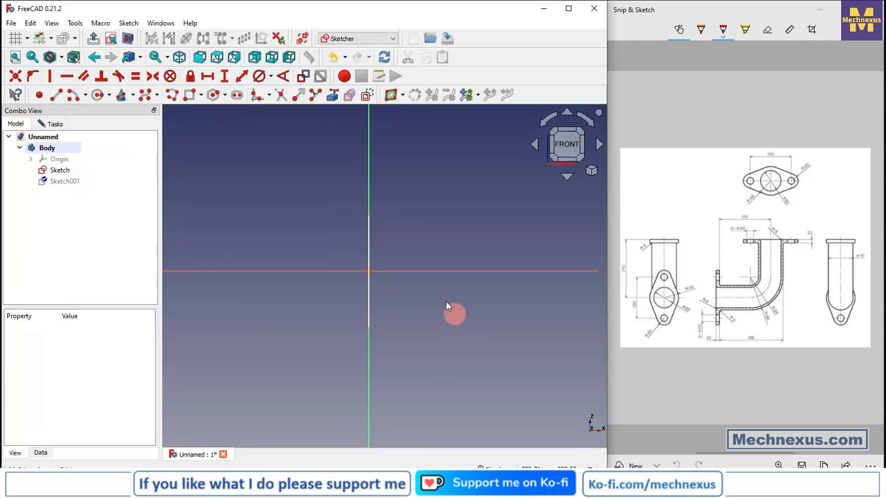
Draw a horizontal line from the origin along the horizontal axis, continued by a vertical line upward from its end.
left_click(53, 94)
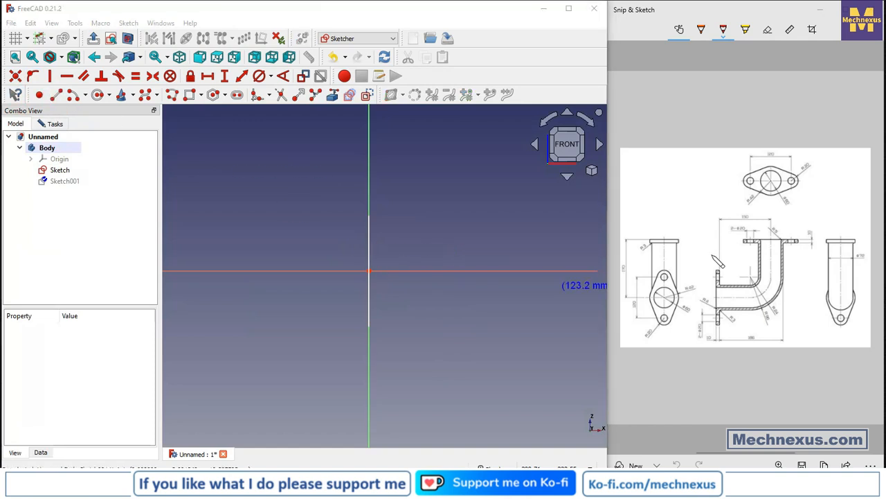
left_click(58, 95)
left_click(369, 270)
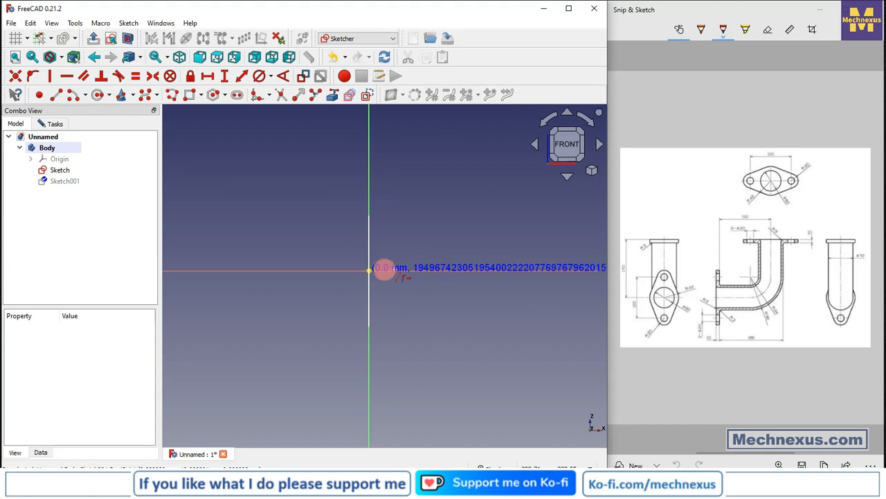
left_click(512, 270)
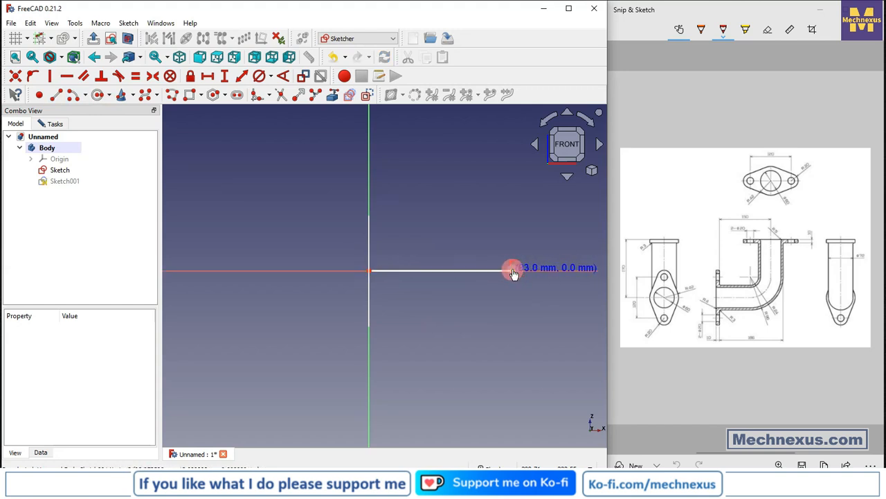
left_click(512, 143)
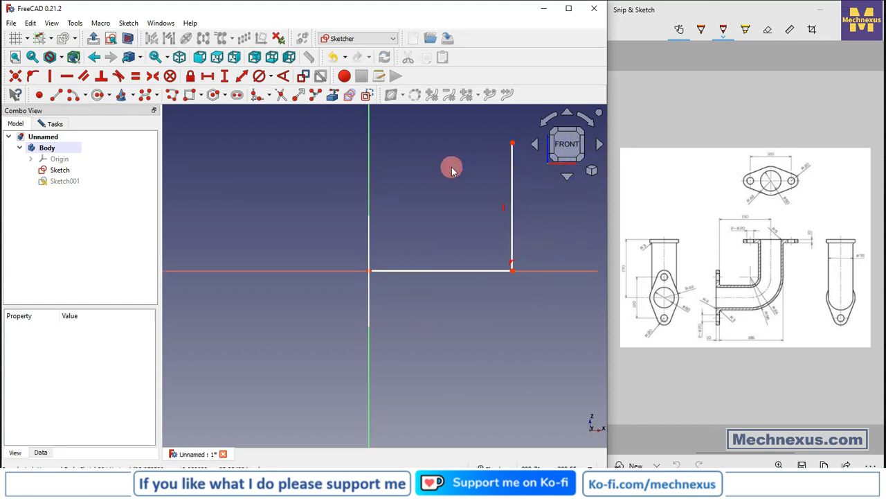
left_click(405, 271)
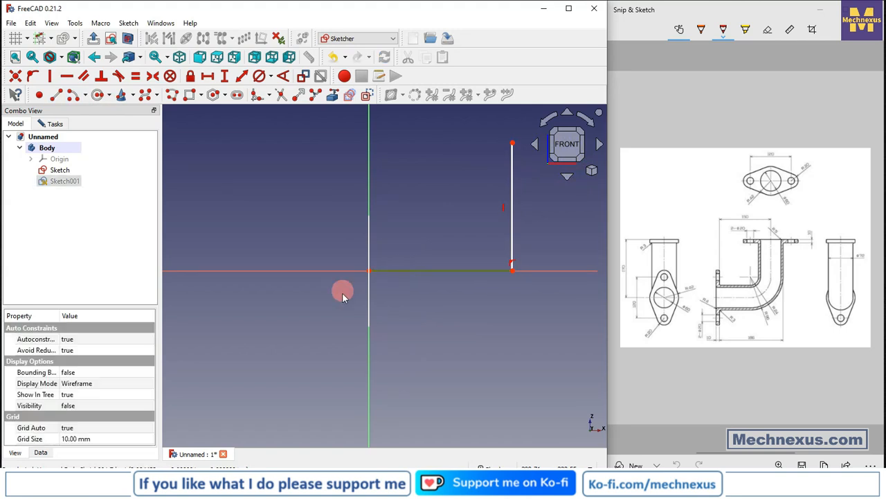
left_click(540, 341)
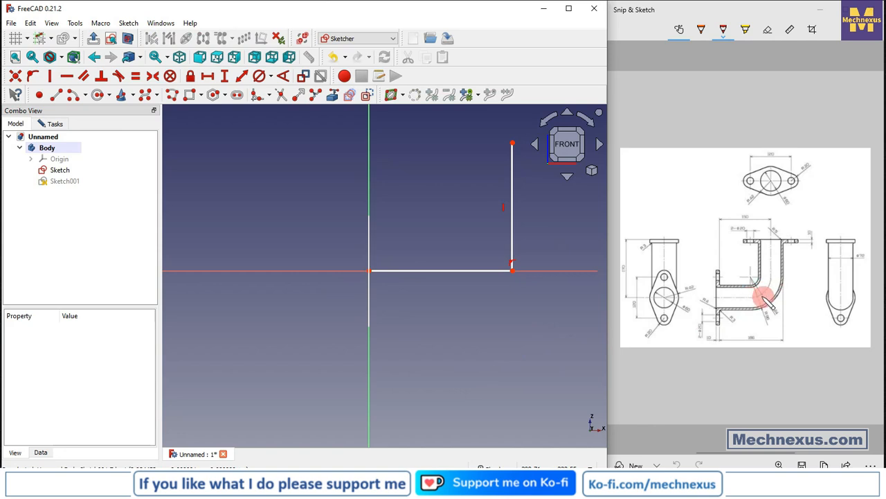
Fillet the corner between the horizontal and vertical path lines.
left_click(255, 94)
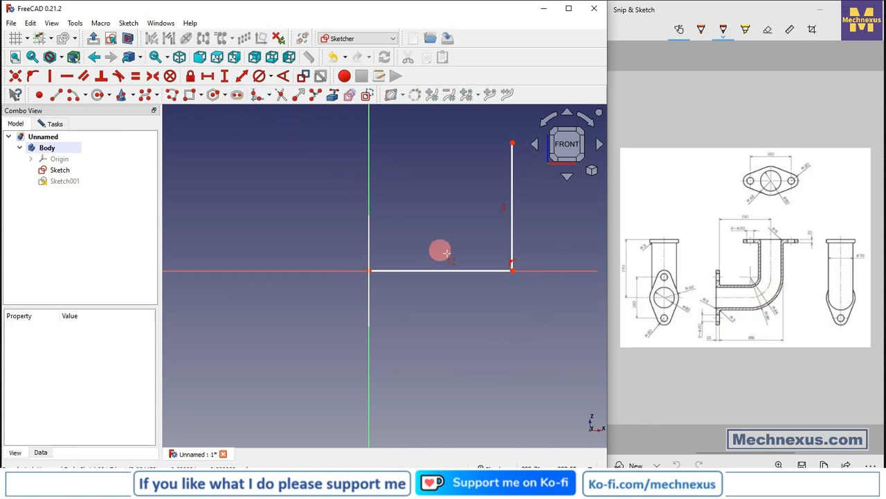
left_click(477, 270)
left_click(512, 236)
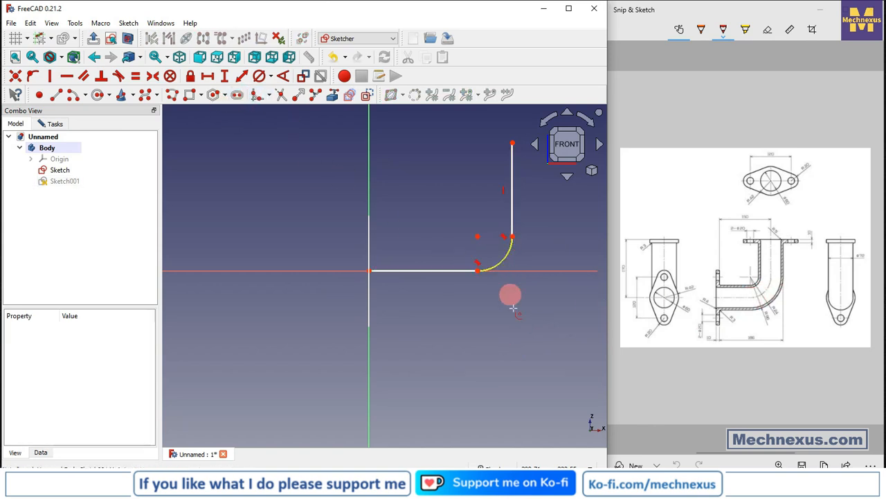
Constrain the radius of the path's corner arc to 60 mm.
left_click(504, 253)
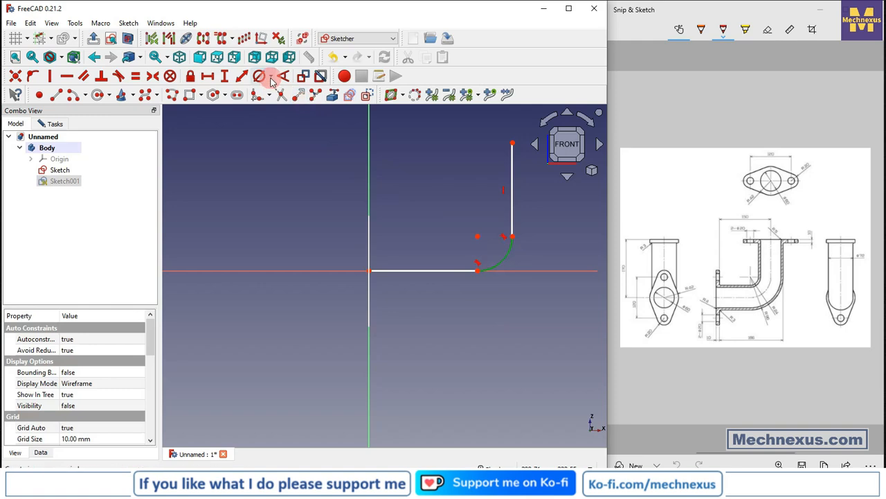
left_click(272, 80)
left_click(291, 87)
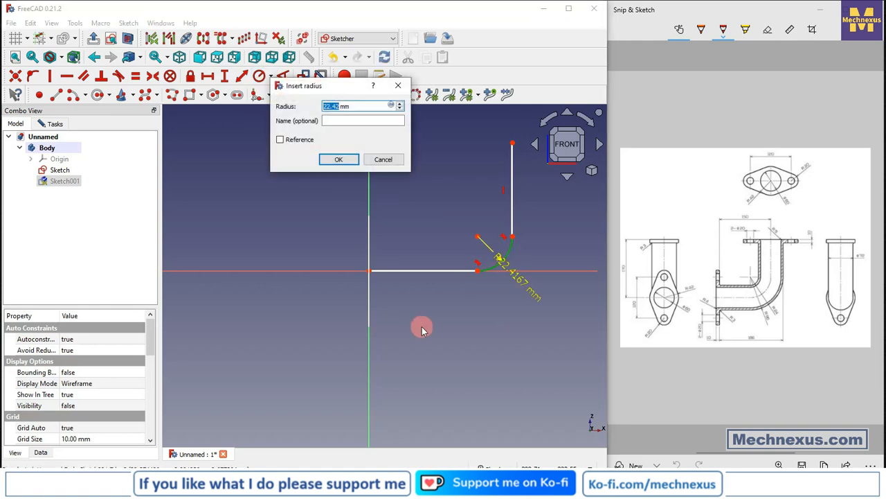
type("60")
key("Return")
scroll(404, 245, "down", 3)
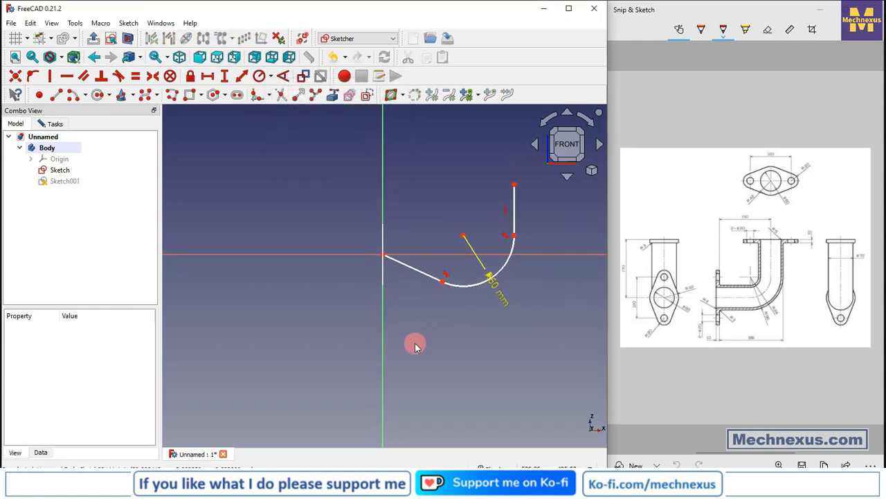
Apply a horizontal constraint to the slanted path line that starts at the origin.
right_click(414, 279)
left_click(400, 278)
left_click(411, 270)
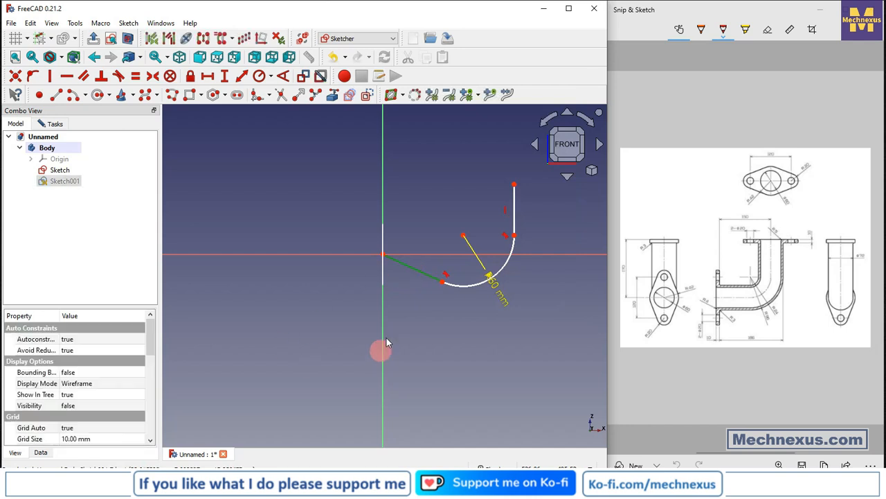
left_click(67, 76)
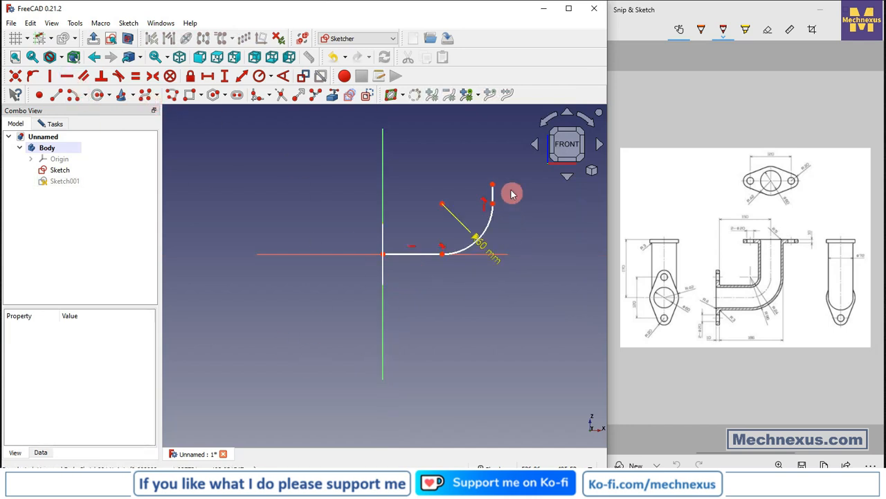
Stretch the vertical path line upward and set the horizontal distance from the origin to its upper end to 150 mm.
scroll(504, 189, "up", 1)
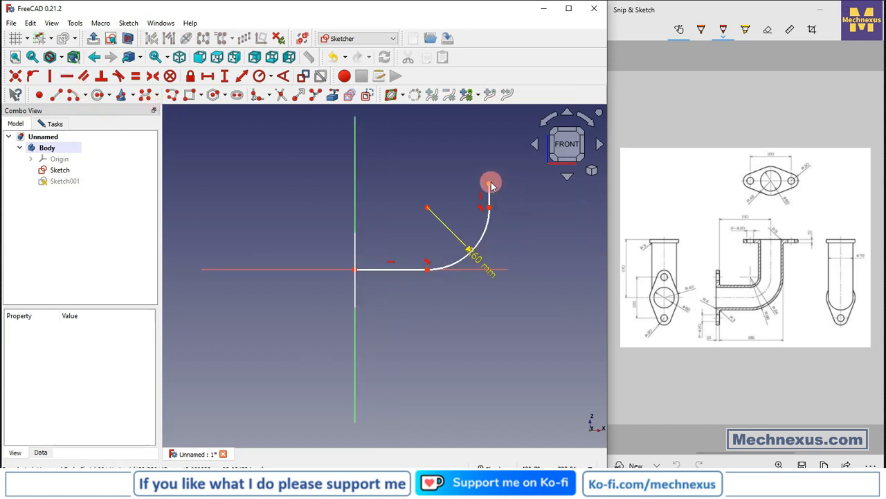
left_click_drag(490, 186, 489, 138)
scroll(451, 387, "down", 2)
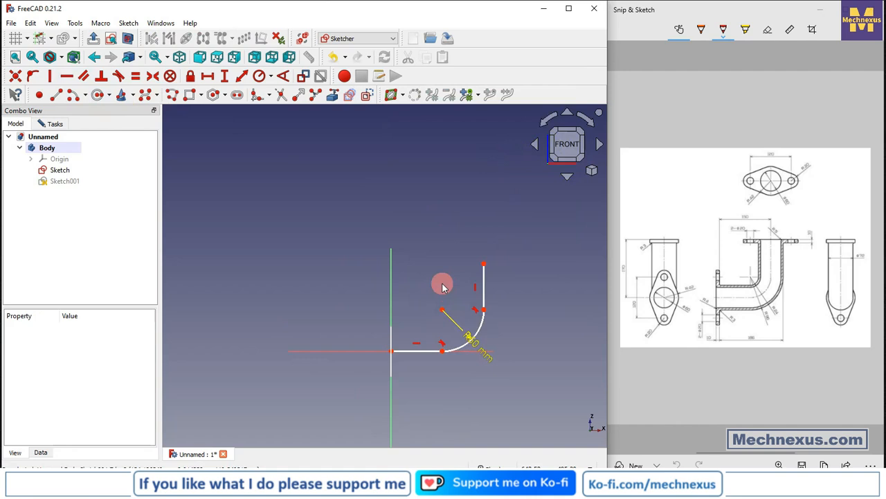
left_click(393, 355)
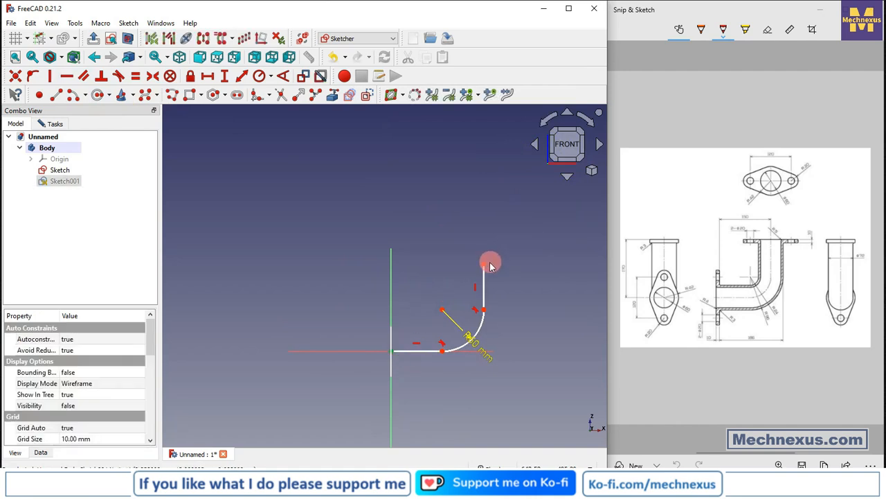
left_click(203, 79)
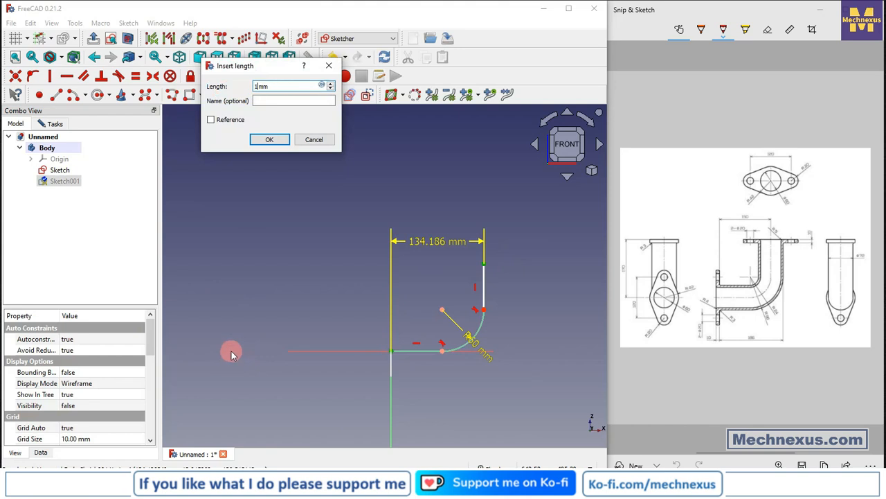
key("Return")
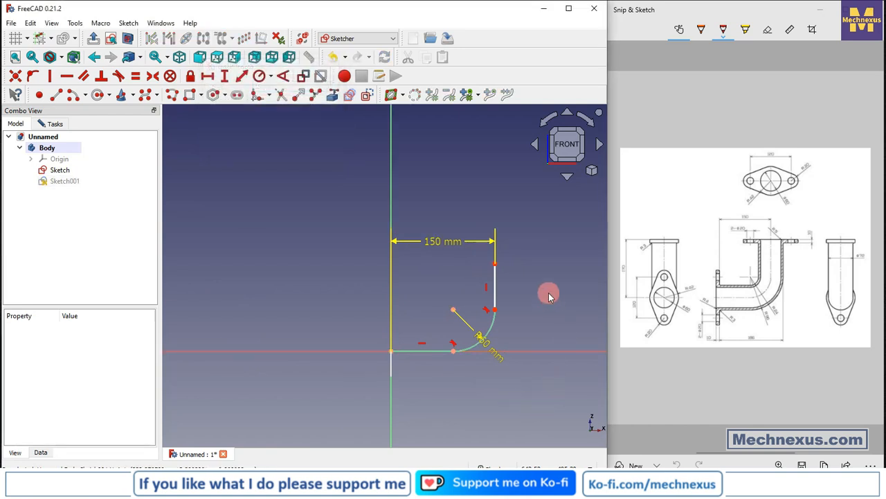
Set the vertical distance between the horizontal line's arc-side end and the vertical line's upper end to 170 mm.
left_click(452, 354)
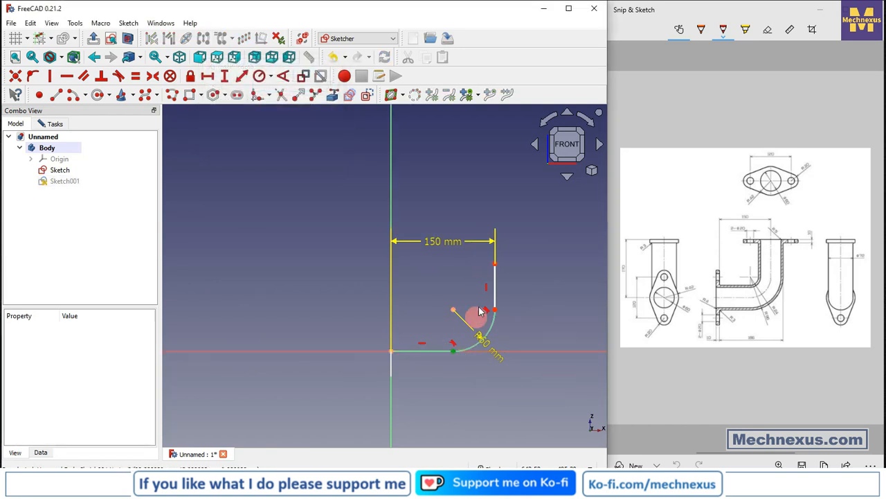
left_click(495, 264)
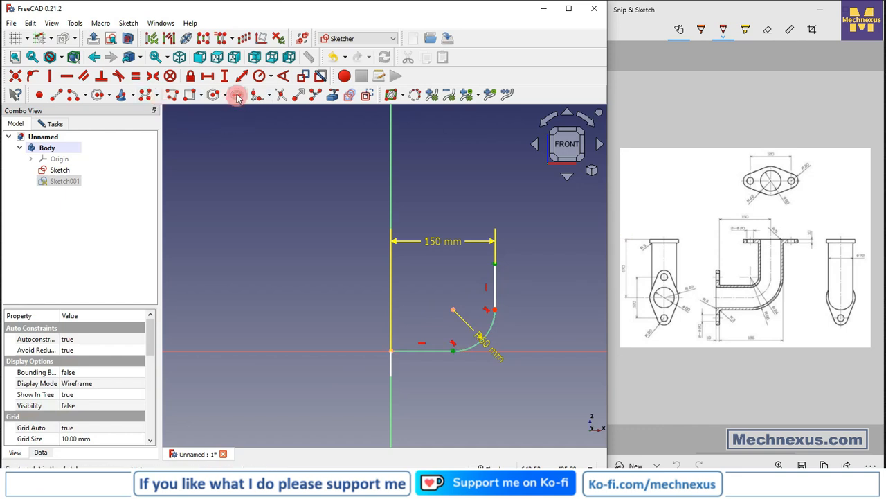
left_click(224, 76)
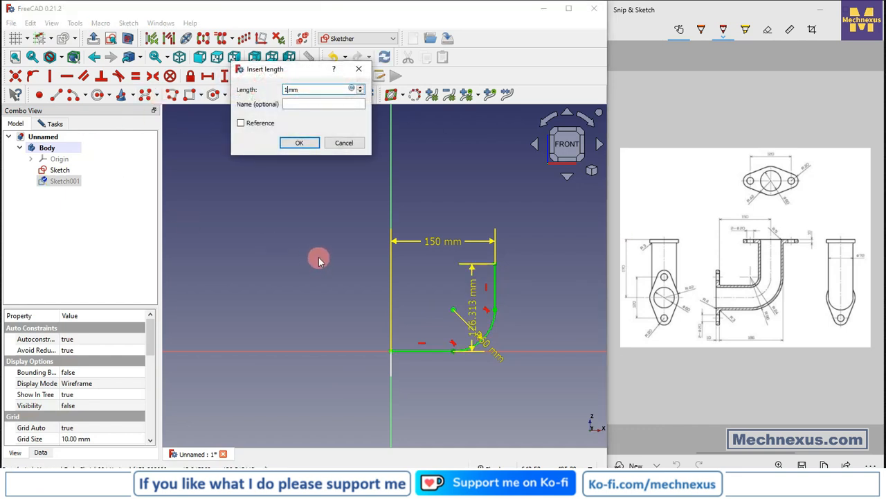
type("170")
key("Return")
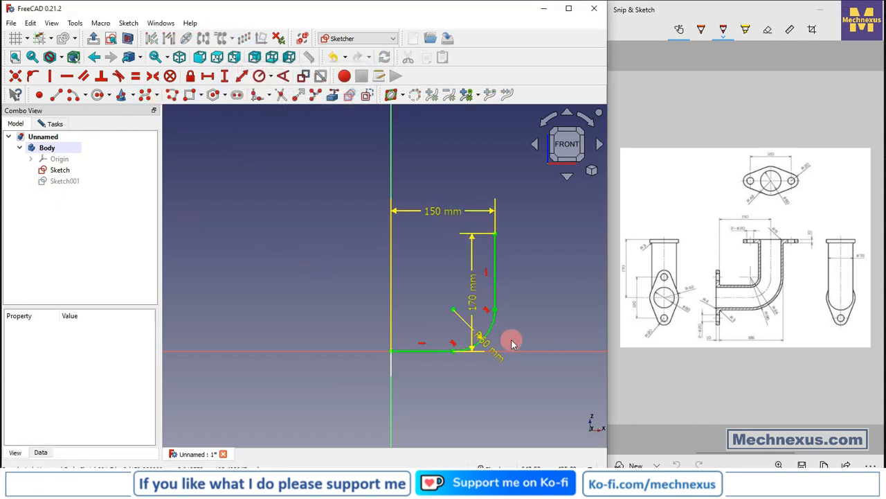
Move the 170 mm and R60 dimension labels outside the path so they are clear of the geometry.
left_click_drag(464, 287, 579, 284)
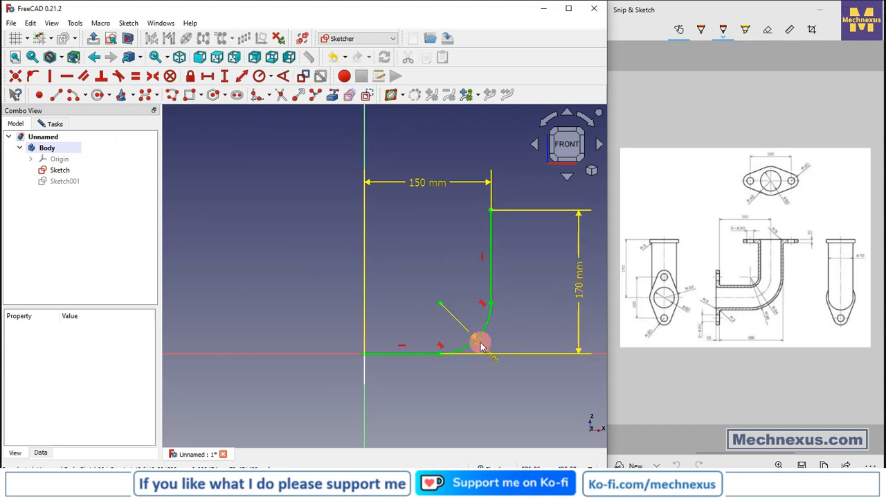
left_click_drag(483, 348, 532, 385)
scroll(265, 242, "down", 2)
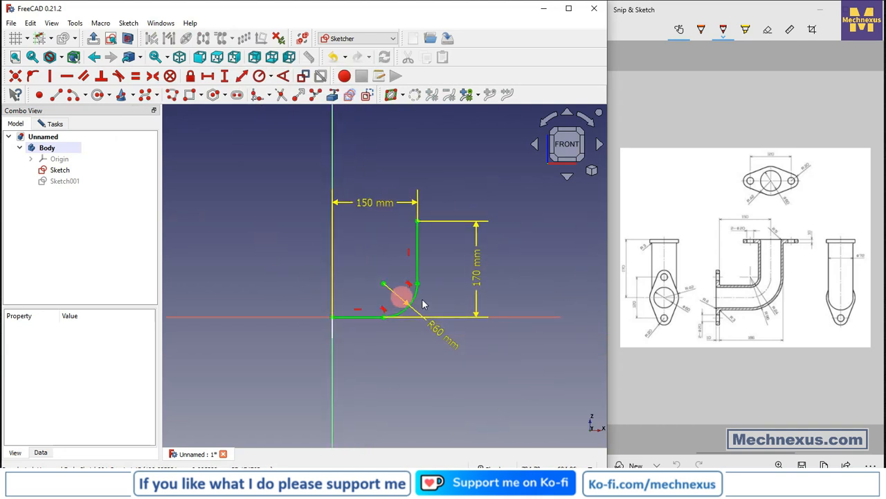
Close the path sketch and deselect it in the 3D view.
scroll(424, 298, "up", 2)
left_click(52, 125)
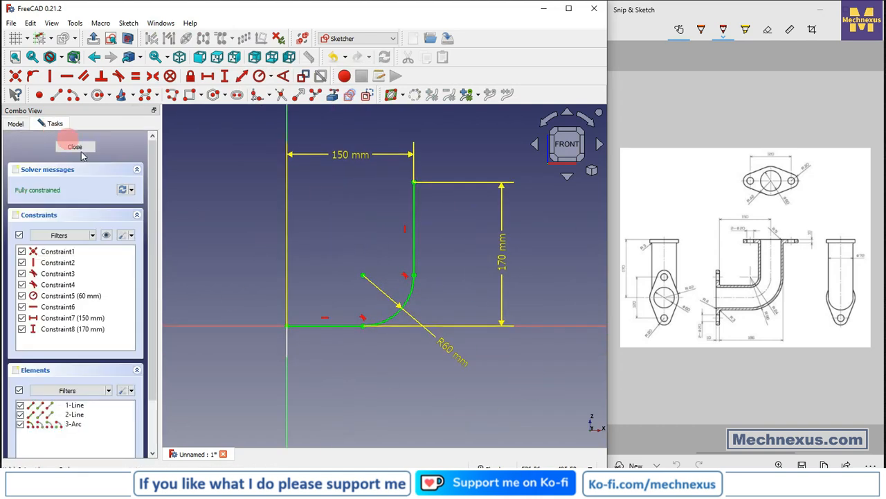
left_click(79, 144)
scroll(322, 328, "down", 5)
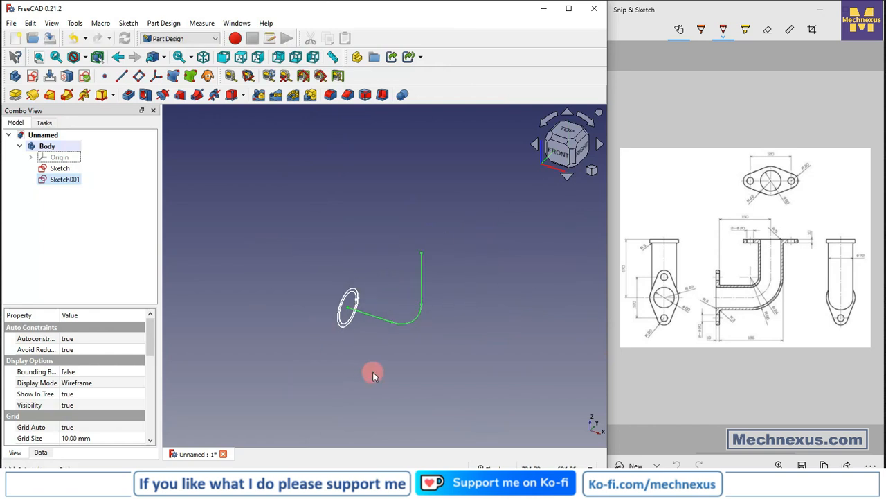
left_click(373, 372)
scroll(356, 323, "up", 2)
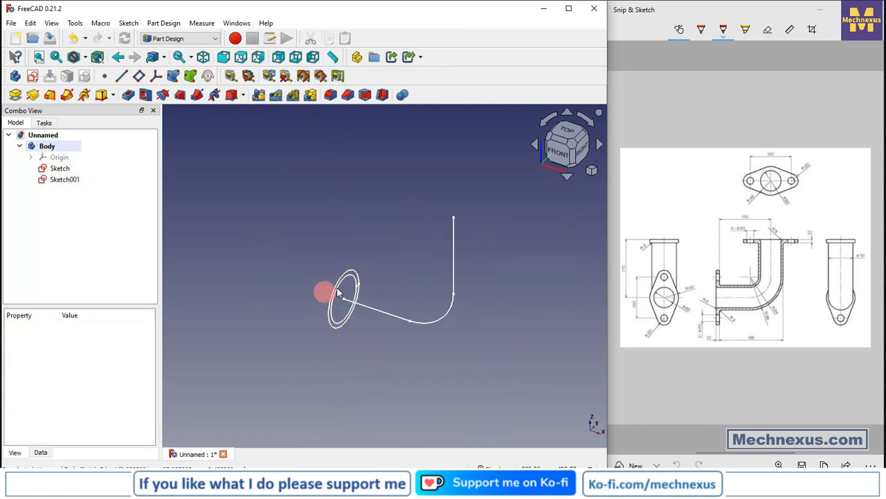
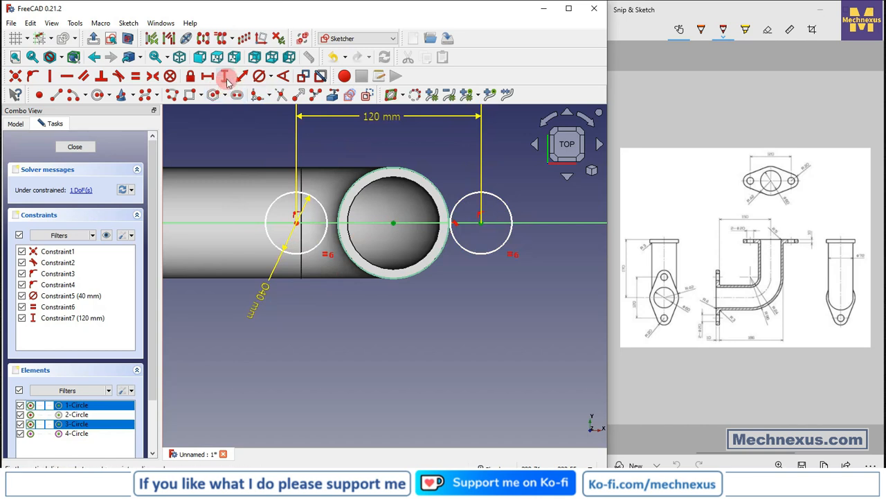
Set the distance between the pipe opening's centre and the outer circle's centre, on the side away from the pipe, to 60 mm.
left_click(225, 77)
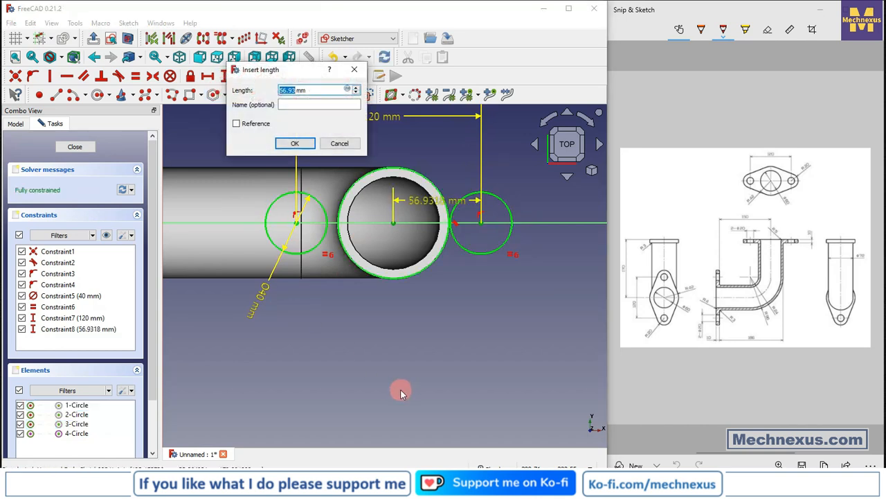
type("60")
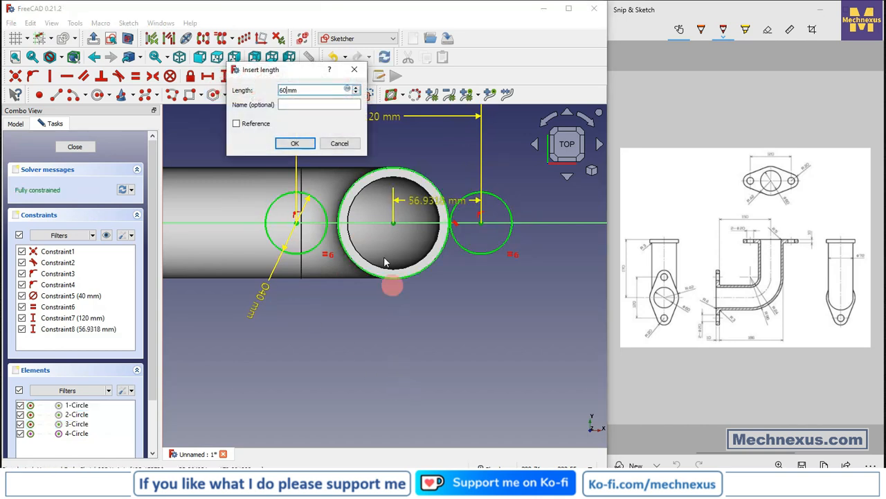
left_click(296, 145)
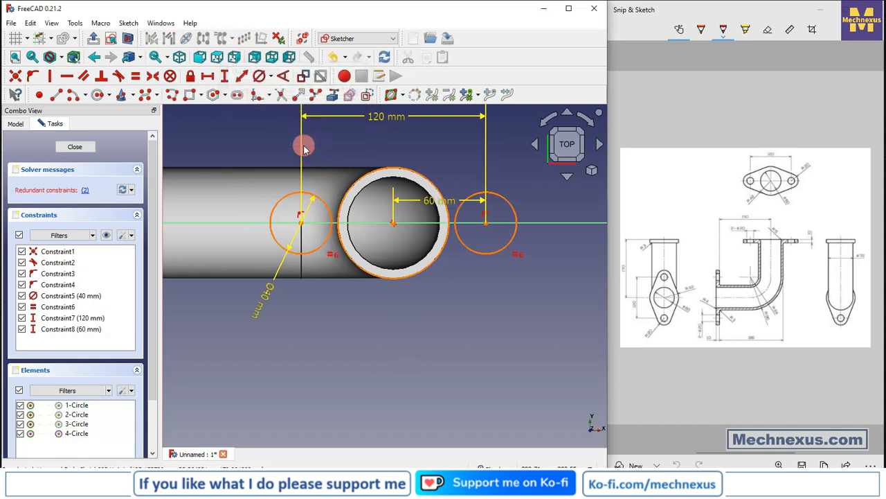
Delete the redundant tangent constraint Constraint2 from the flange sketch.
left_click(89, 190)
right_click(90, 264)
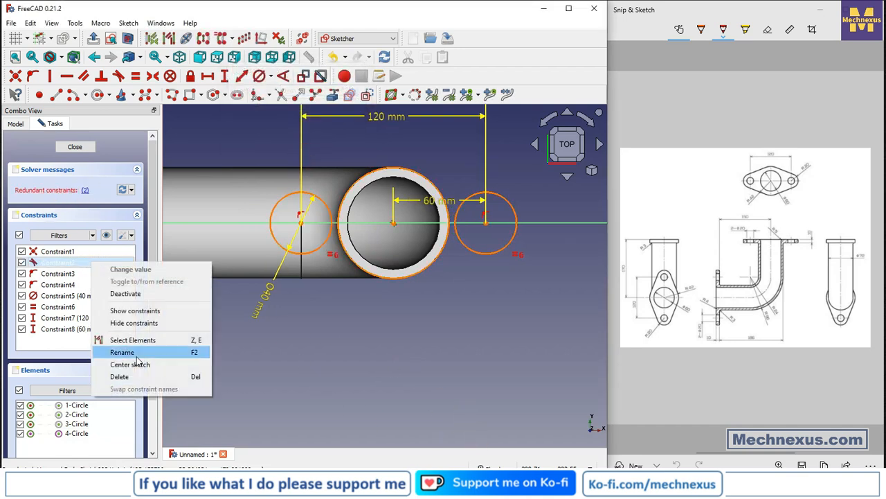
left_click(132, 377)
left_click(459, 331)
Enlarge the middle circle to separate it from the pipe's outer edge, then constrain both to equal radii.
scroll(367, 193, "up", 2)
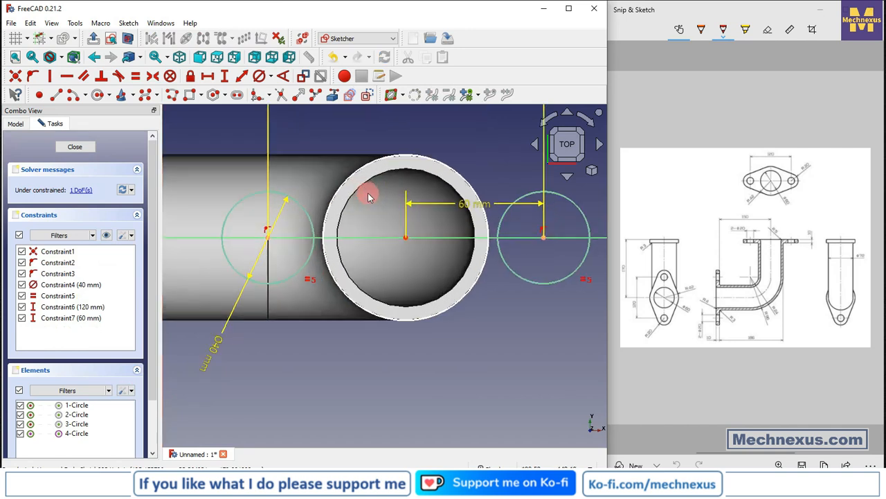
left_click(407, 158)
left_click(427, 158)
left_click_drag(455, 140, 458, 138)
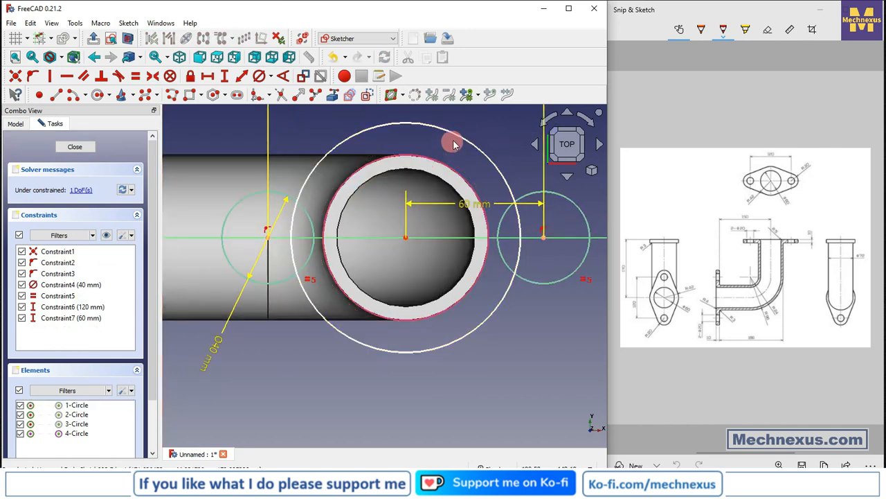
left_click(458, 140)
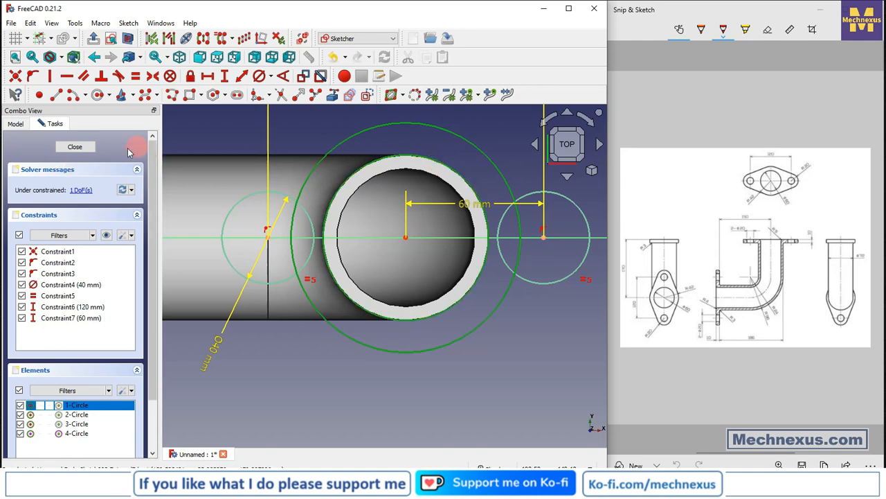
left_click(135, 76)
scroll(250, 233, "down", 2)
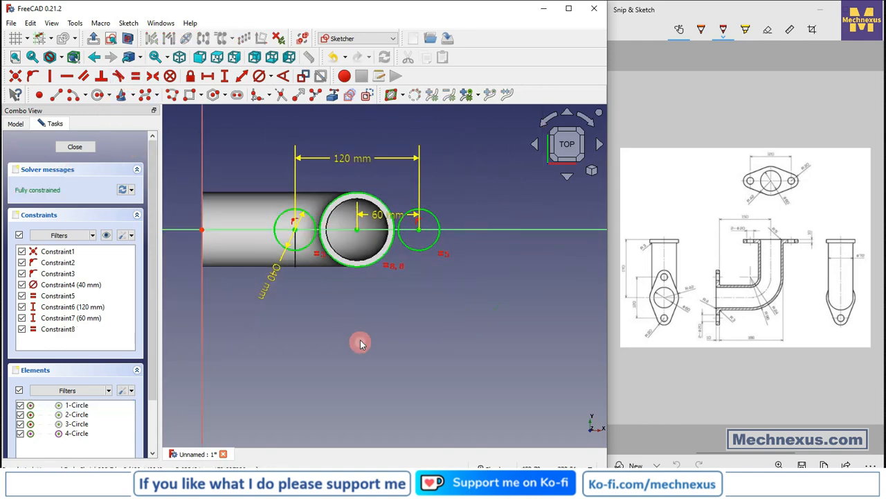
Draw a shallow three-point arc above the pipe opening, bulging away from it between the two side circles.
scroll(332, 206, "up", 1)
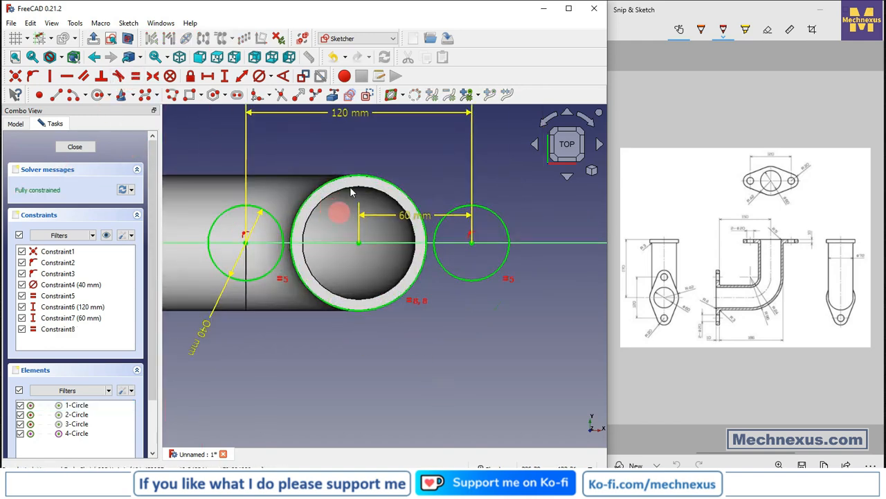
left_click(96, 96)
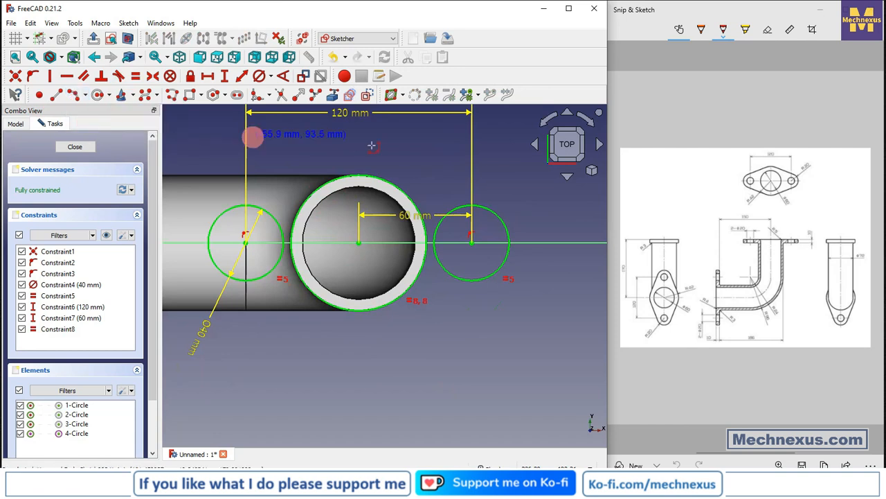
left_click(349, 138)
left_click(421, 140)
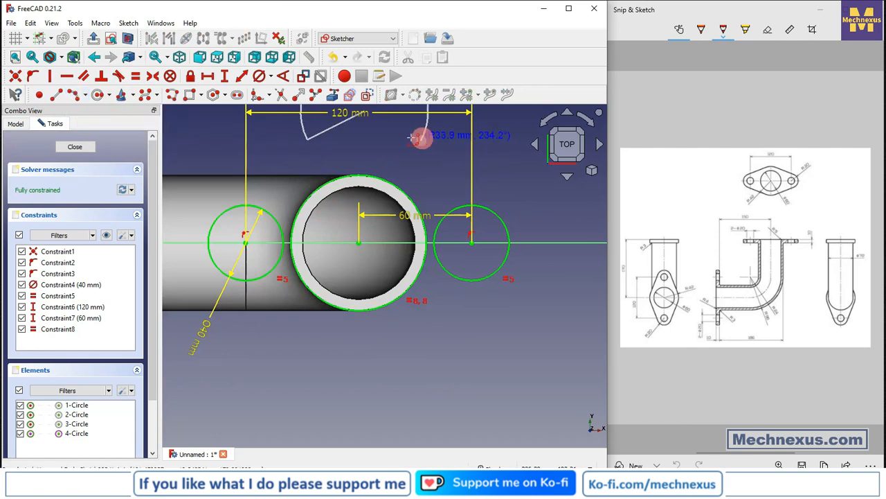
left_click(376, 126)
Draw a second three-point arc below the pipe opening, bulging away from it, and leave the arc command.
left_click(370, 277)
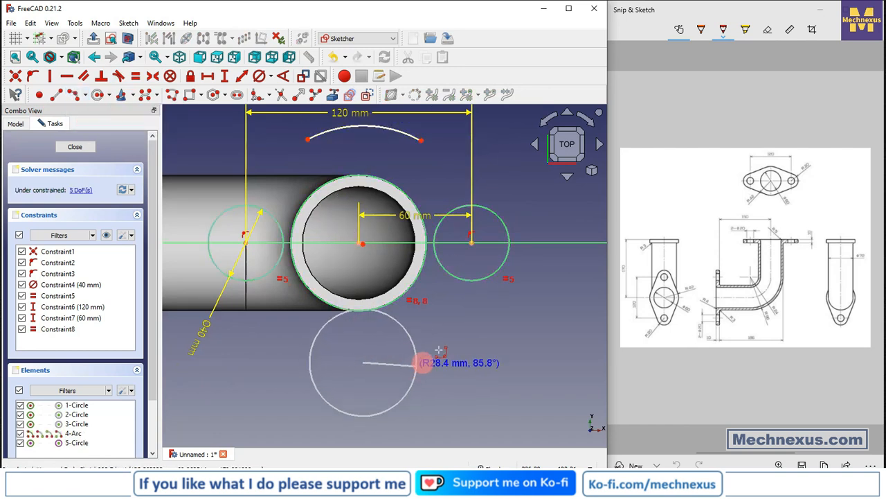
left_click(450, 339)
left_click(381, 376)
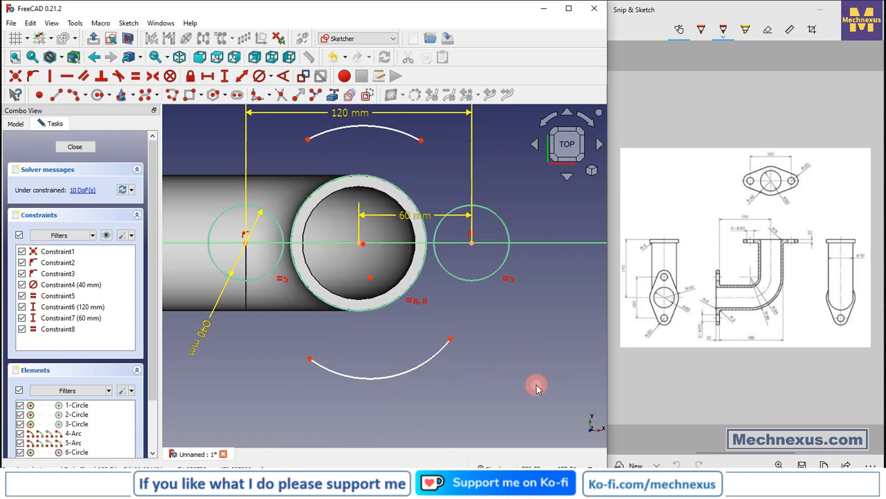
scroll(400, 321, "up", 2)
scroll(509, 335, "down", 2)
right_click(412, 331)
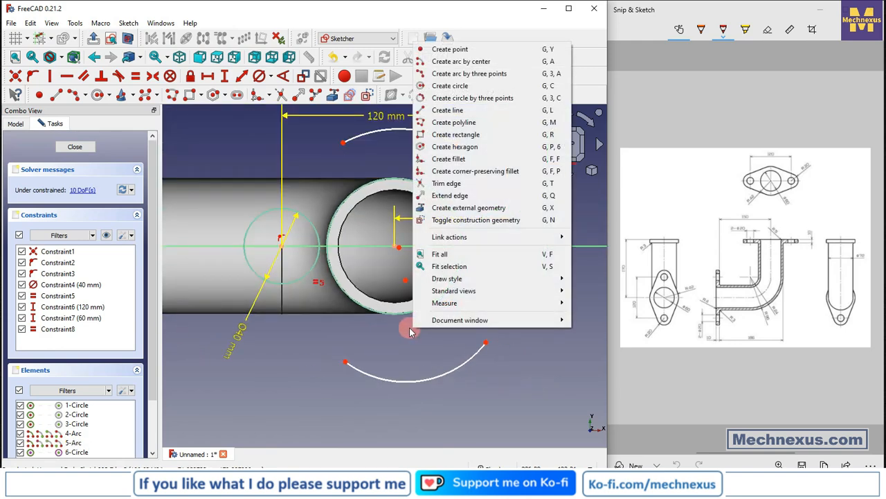
left_click(270, 375)
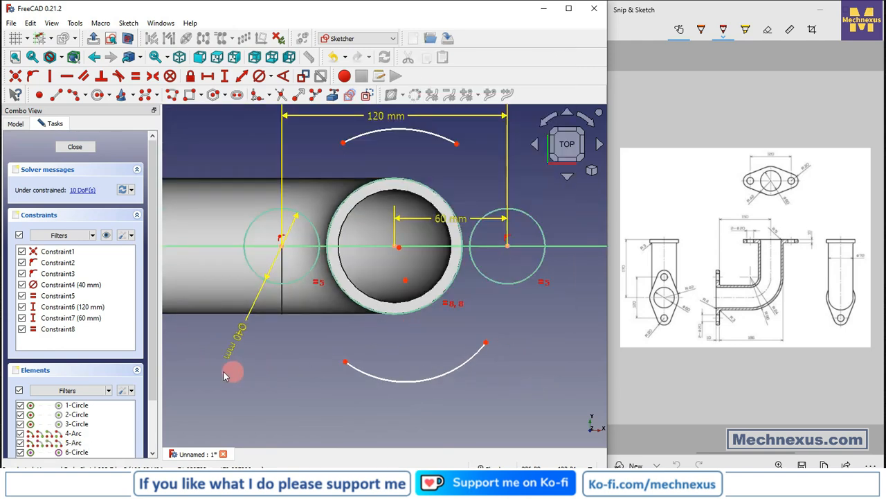
Constrain the radius of the arc above the pipe opening to 42 mm and leave the radius command.
left_click(275, 78)
left_click(280, 91)
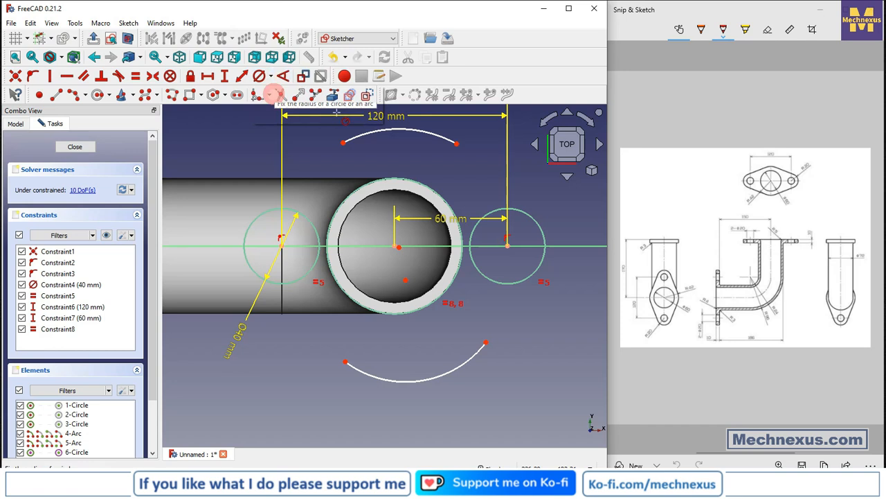
left_click(438, 141)
type("4")
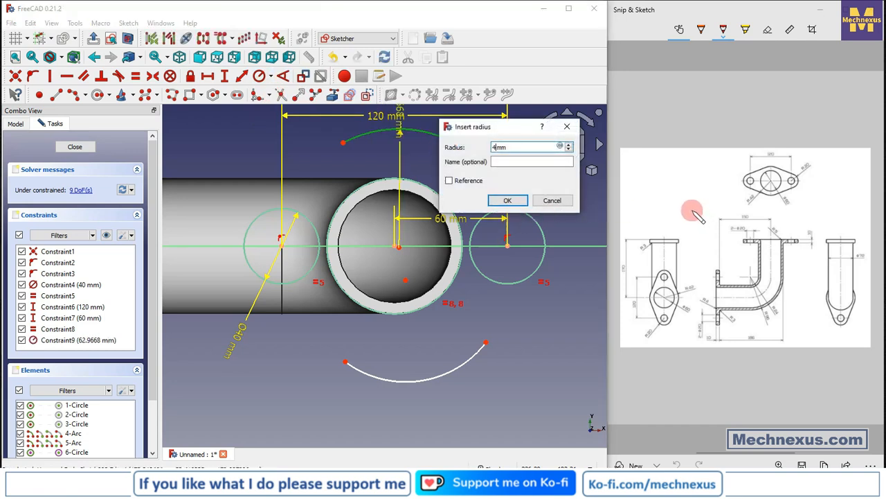
type("2")
key("Return")
right_click(551, 346)
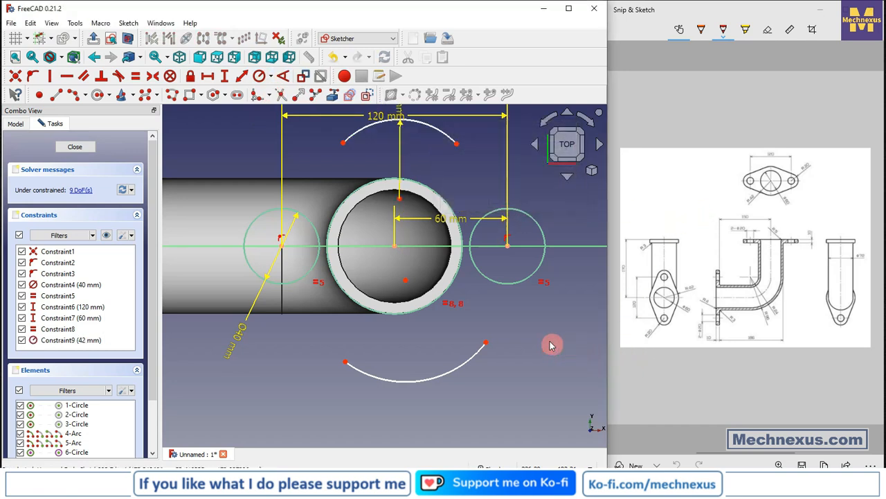
Apply an equal constraint between the arcs above and below the pipe opening.
left_click(441, 133)
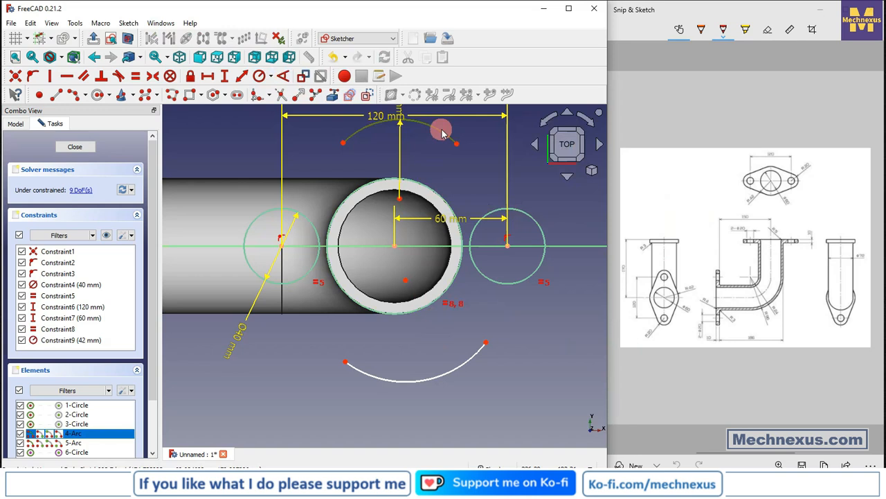
left_click(462, 367)
left_click(136, 76)
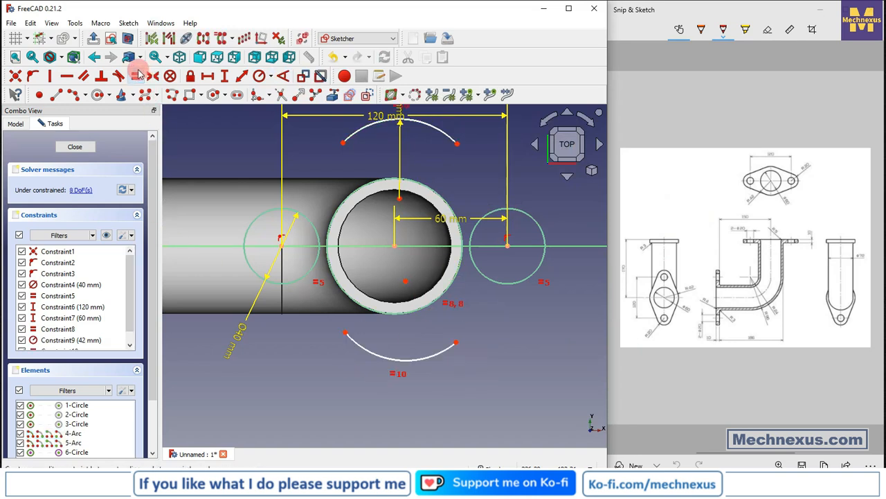
Make the centre points of the lower and upper arcs coincident with the centre of the middle circle.
left_click(405, 280)
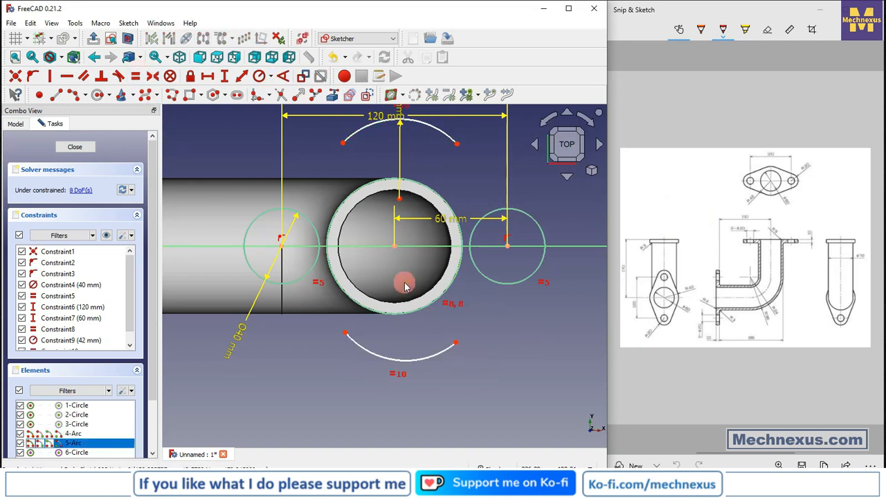
left_click(392, 248)
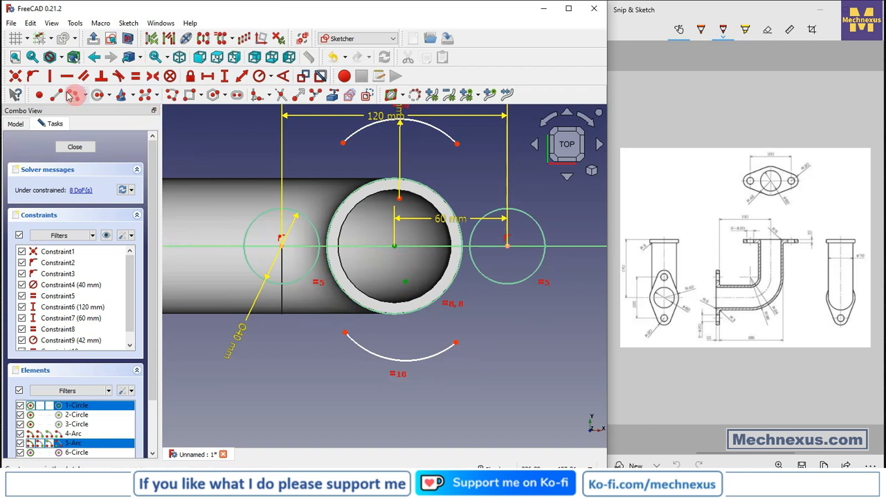
left_click(15, 76)
left_click(410, 239)
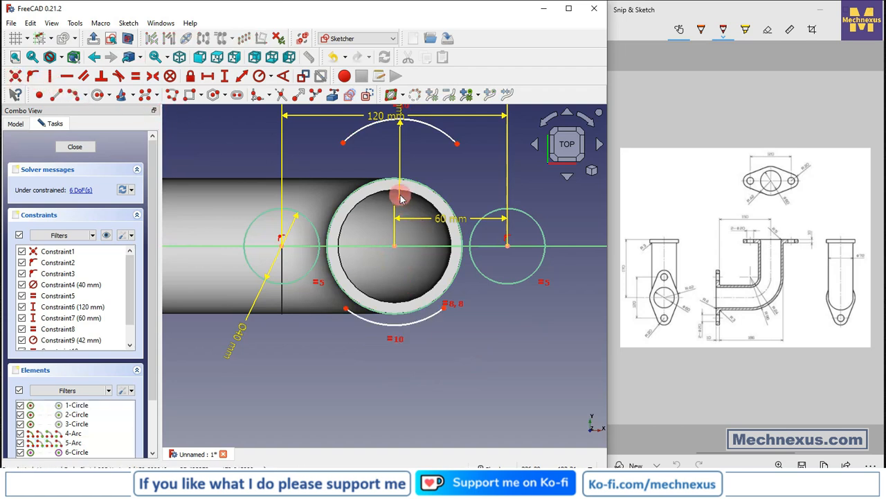
left_click(400, 196)
left_click(393, 242)
left_click(395, 247)
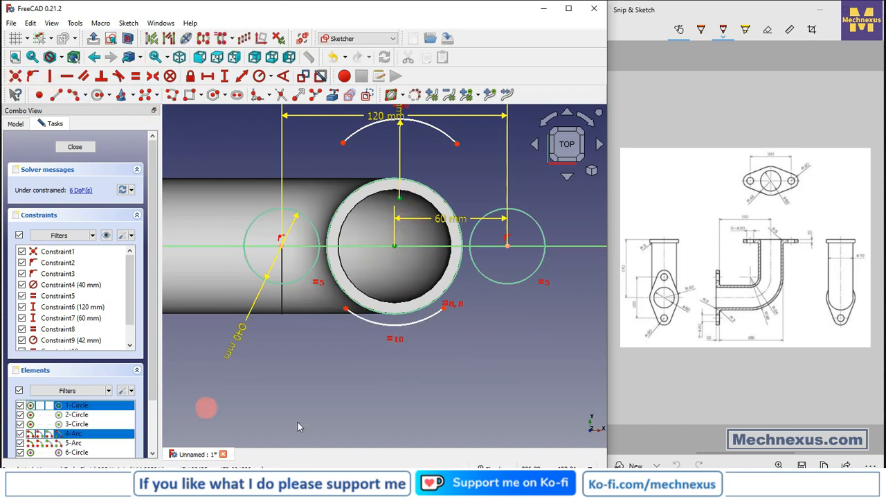
left_click(16, 75)
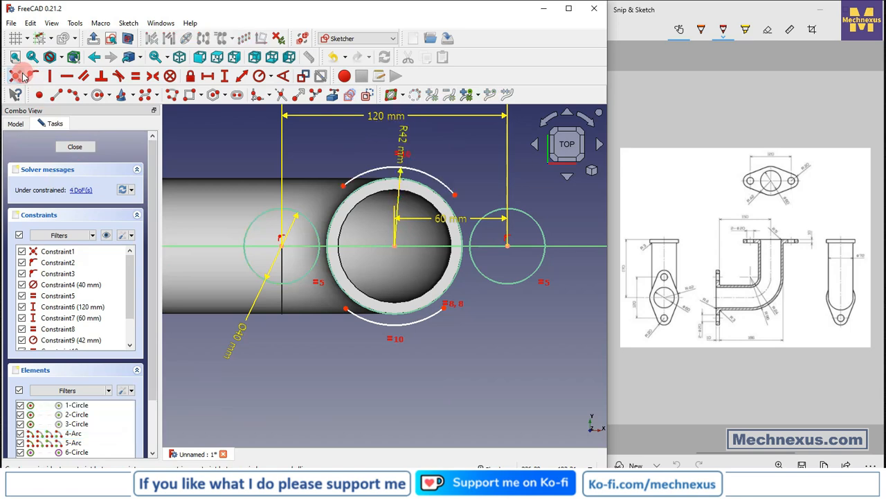
Shorten the upper arc's left end and draw a line from it sloping down past the left side circle.
scroll(415, 214, "up", 3)
scroll(415, 214, "down", 3)
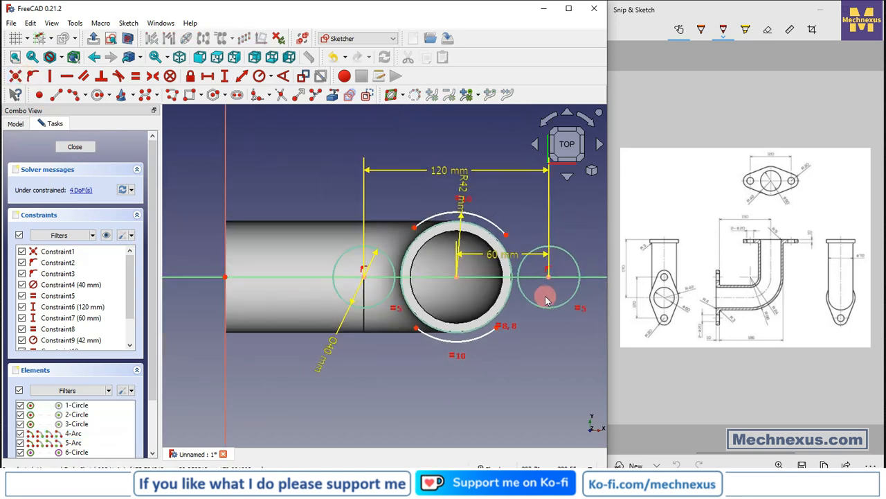
scroll(412, 258, "up", 3)
left_click_drag(471, 206, 512, 178)
left_click(153, 76)
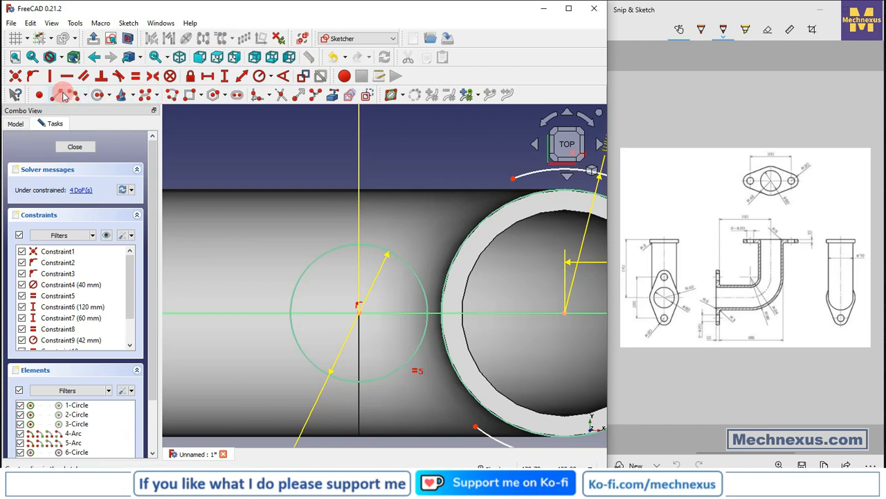
left_click(513, 175)
left_click(514, 178)
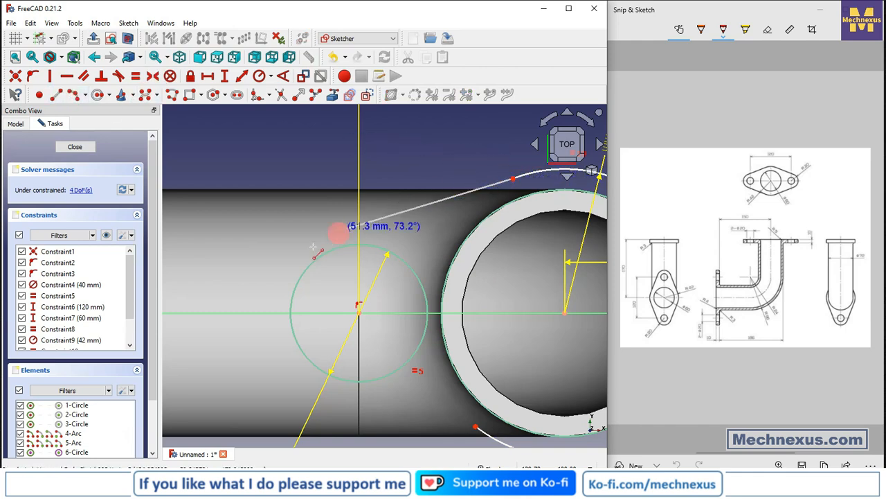
left_click(250, 266)
scroll(304, 225, "down", 4)
scroll(567, 276, "up", 2)
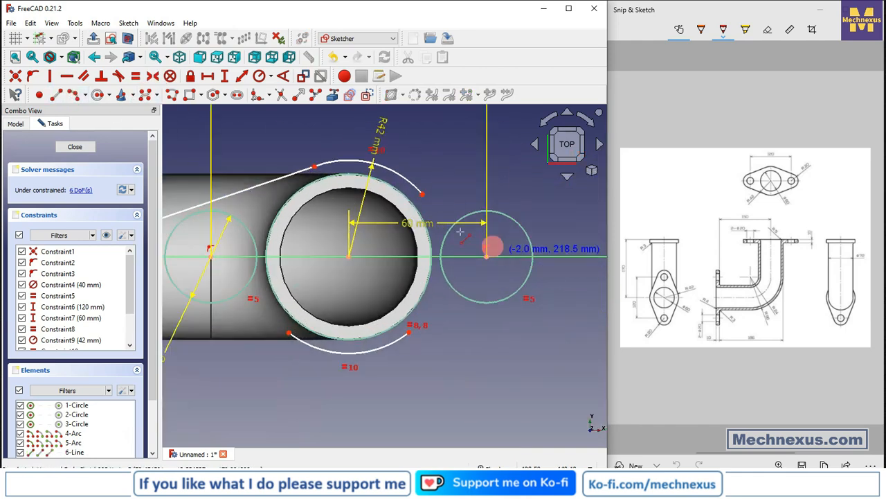
right_click(460, 158)
Shorten the upper arc's right end and draw a line from it sloping down past the right side circle.
left_click_drag(424, 197, 396, 145)
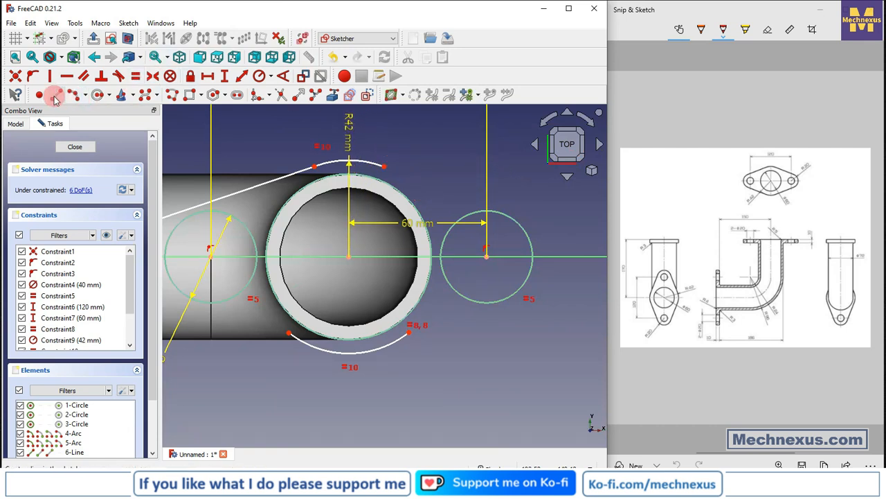
left_click(55, 97)
left_click(384, 166)
left_click(578, 253)
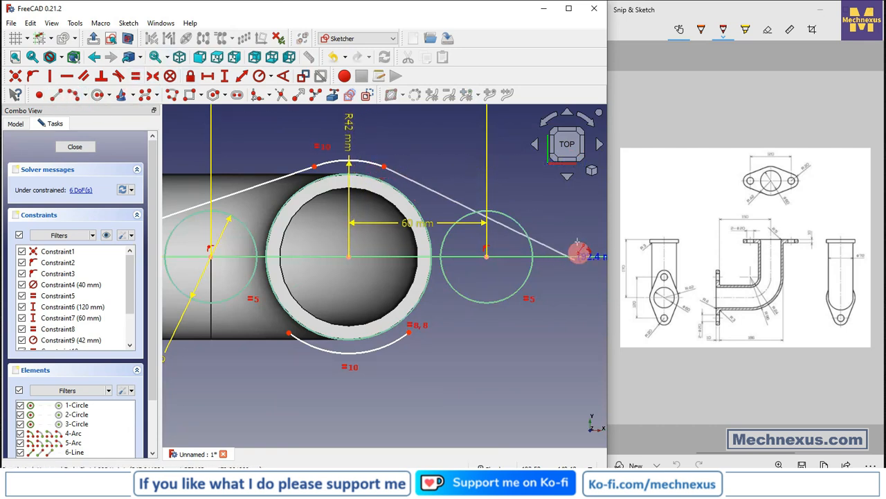
left_click(577, 235)
Shorten the lower arc's left end and draw a line from it sloping up past the left side circle.
scroll(444, 206, "down", 3)
scroll(292, 285, "up", 2)
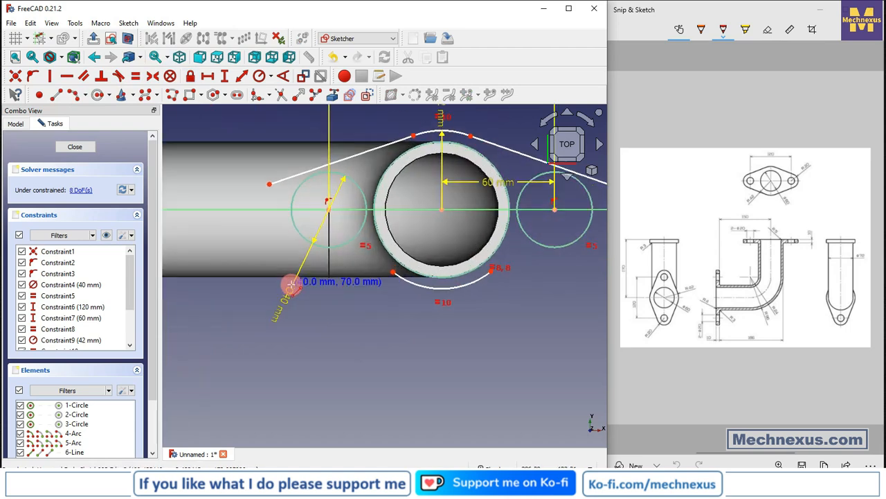
scroll(292, 285, "up", 2)
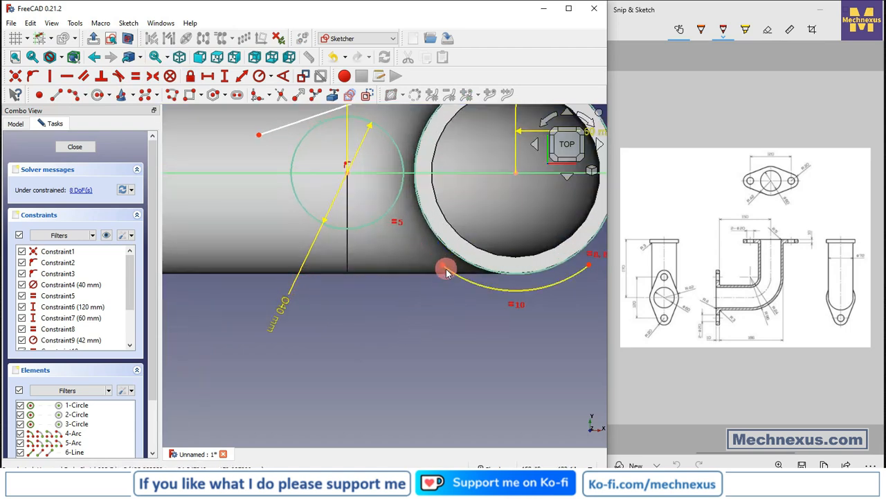
mouse_move(443, 270)
left_mouse_down()
mouse_move(473, 294)
mouse_move(476, 284)
left_mouse_up()
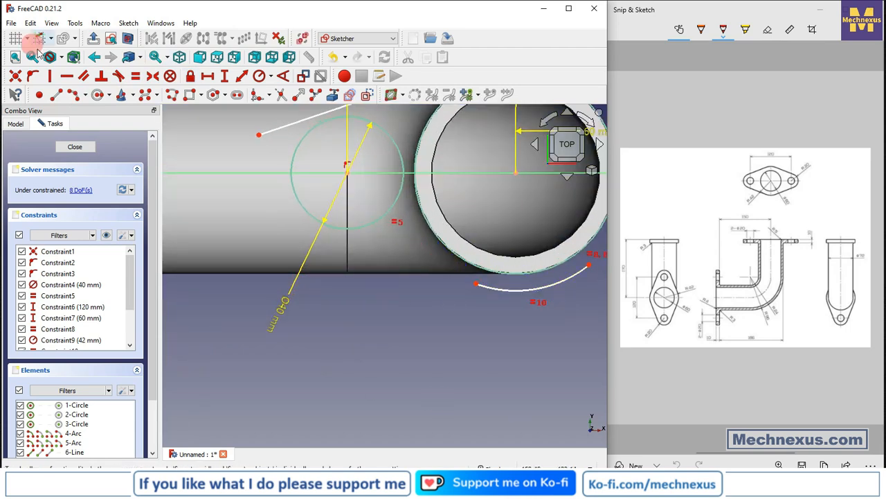
left_click(64, 96)
left_click(476, 284)
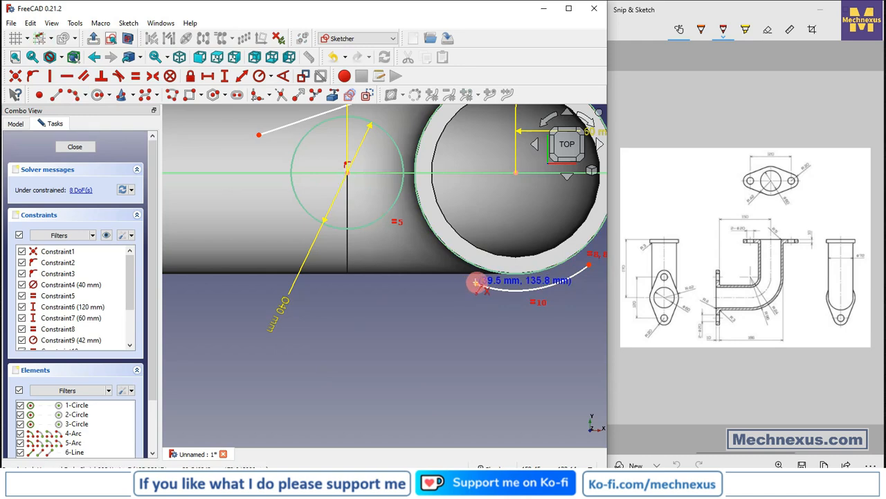
left_click(242, 215)
scroll(247, 302, "down", 3)
scroll(577, 250, "up", 3)
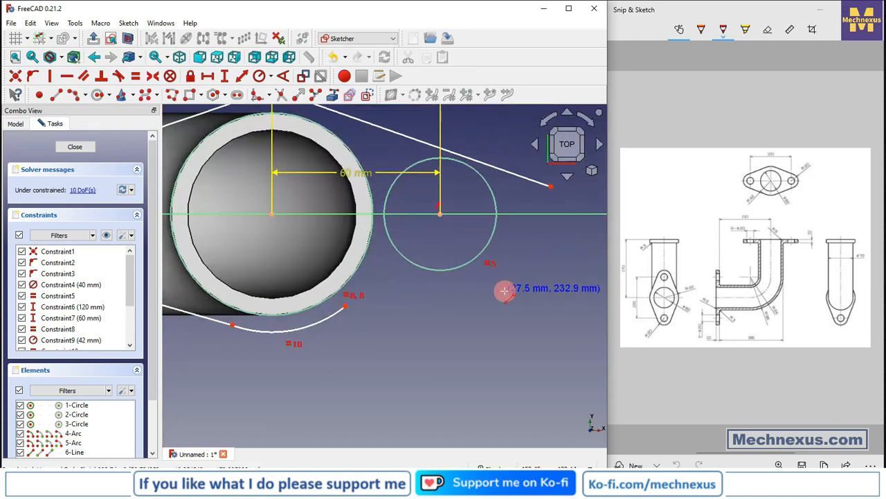
right_click(478, 290)
Shorten the lower arc's right end and draw a line from it sloping up past the right side circle.
left_click_drag(348, 309, 318, 322)
left_click(60, 93)
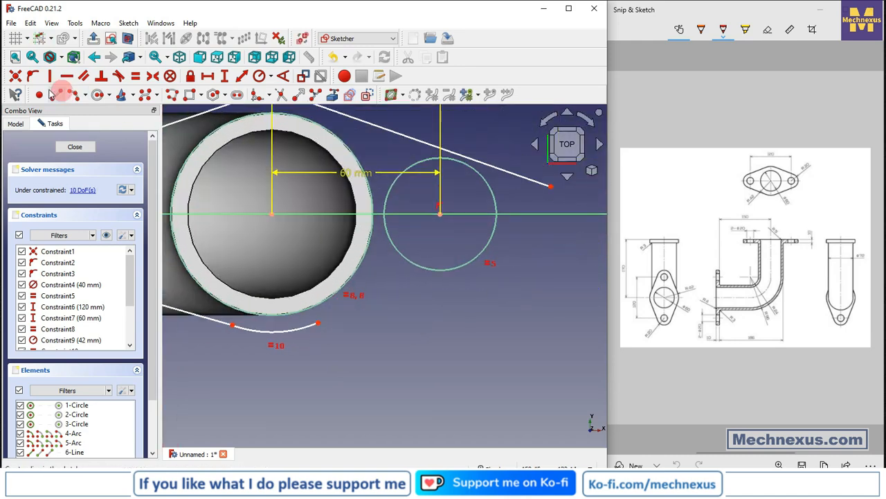
left_click(318, 323)
left_click(555, 239)
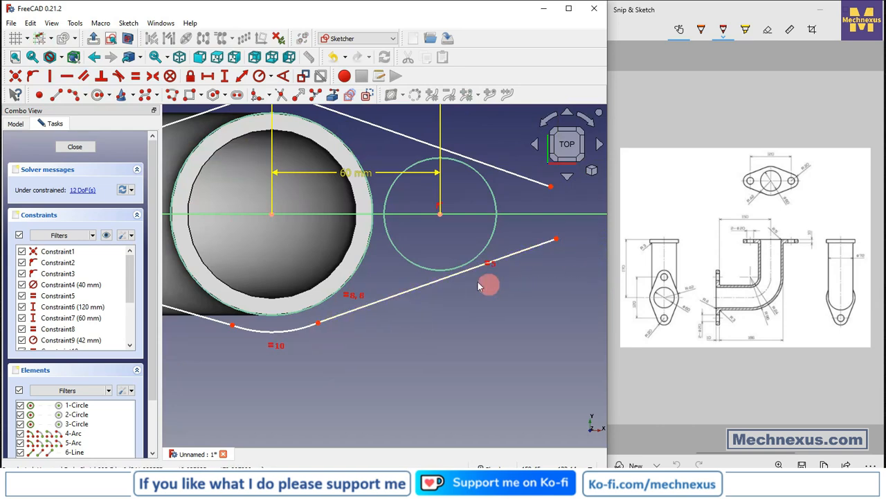
Make the upper and lower right-hand lines tangent to the right side circle.
scroll(448, 297, "down", 2)
scroll(471, 238, "up", 2)
left_click(471, 233)
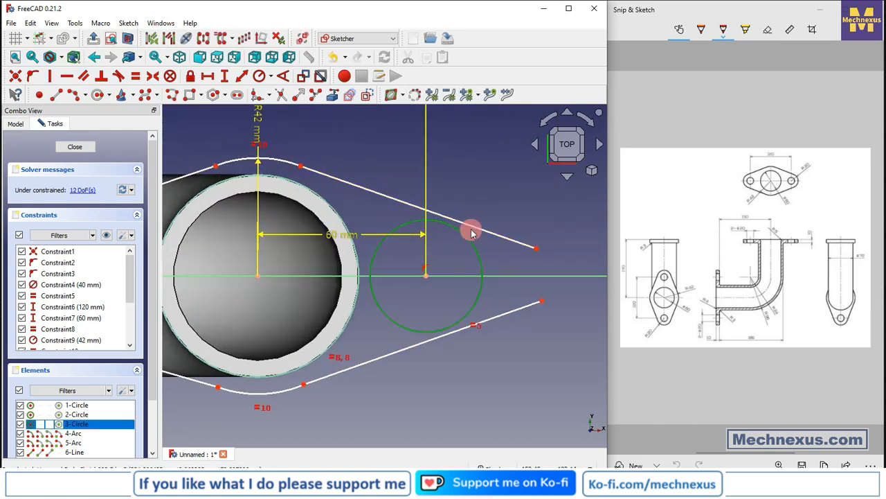
left_click(473, 228)
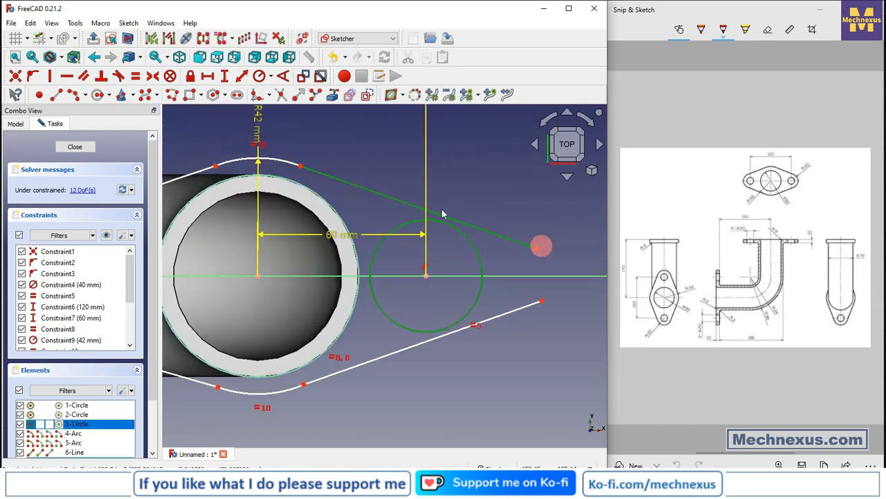
left_click(120, 79)
left_click(493, 317)
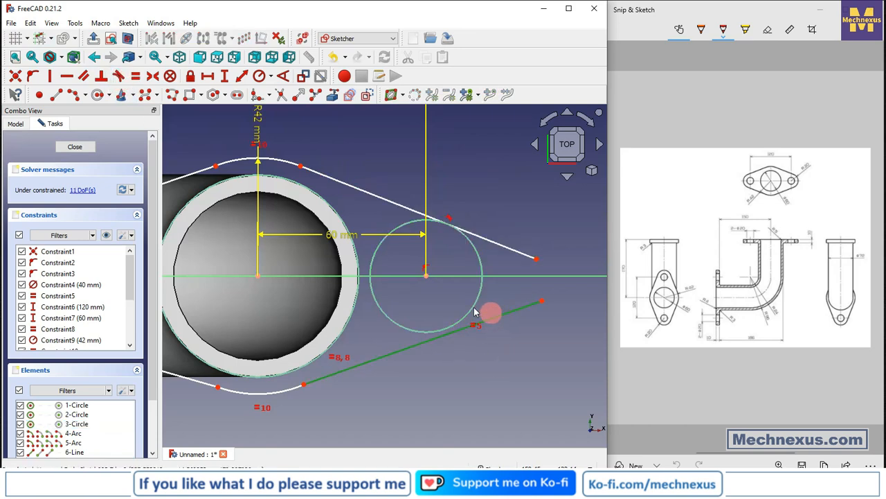
left_click(474, 308)
left_click(122, 75)
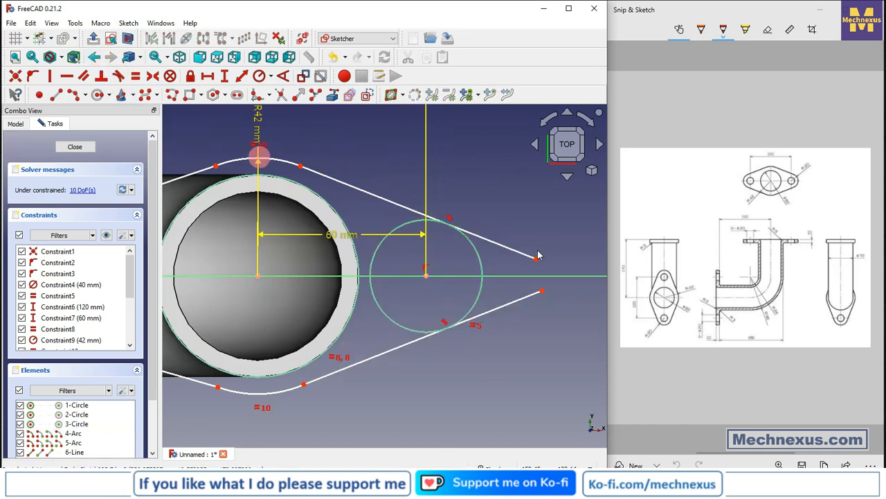
Make the lower and upper left-hand lines tangent to the left side circle.
scroll(550, 254, "down", 4)
scroll(297, 261, "up", 4)
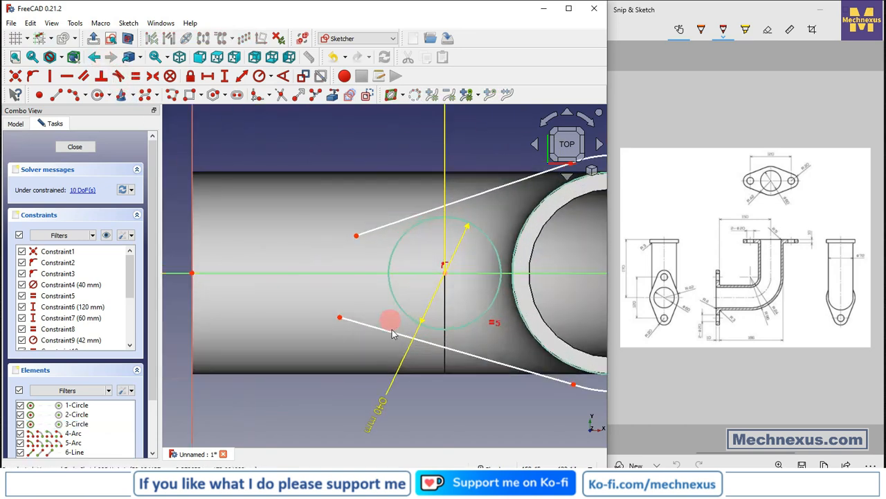
left_click(428, 348)
left_click(434, 332)
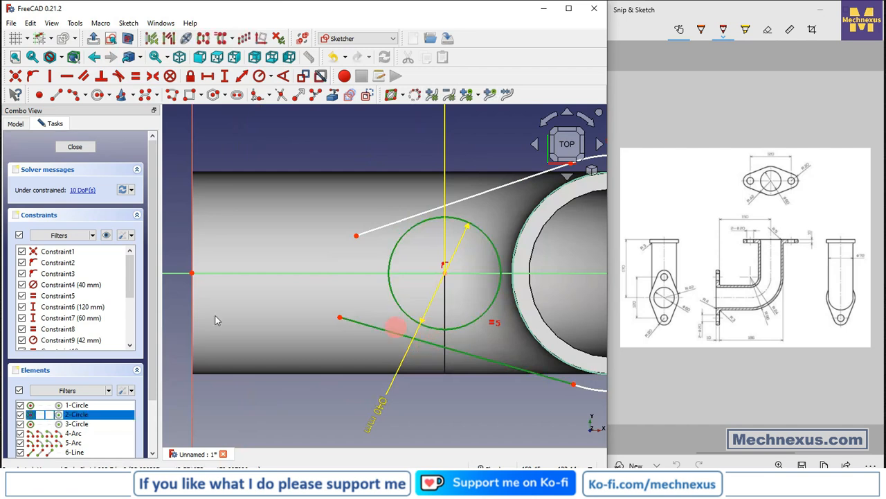
left_click(121, 75)
left_click(468, 226)
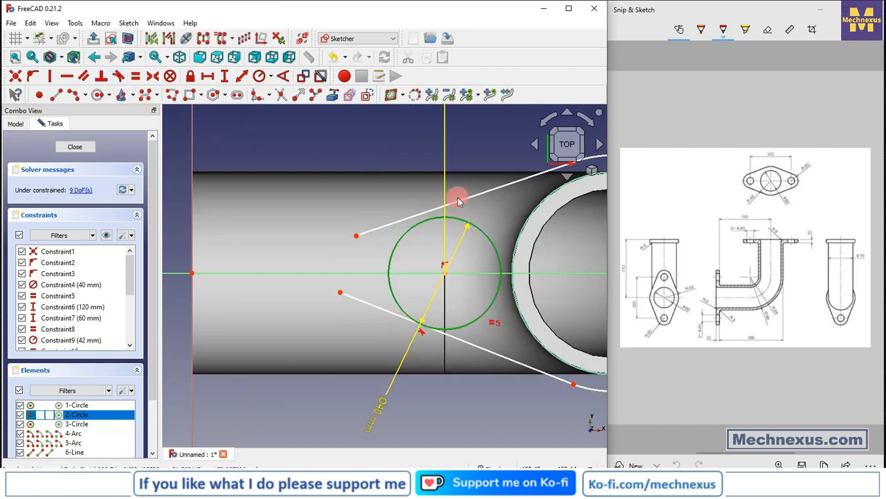
left_click(459, 200)
left_click(121, 76)
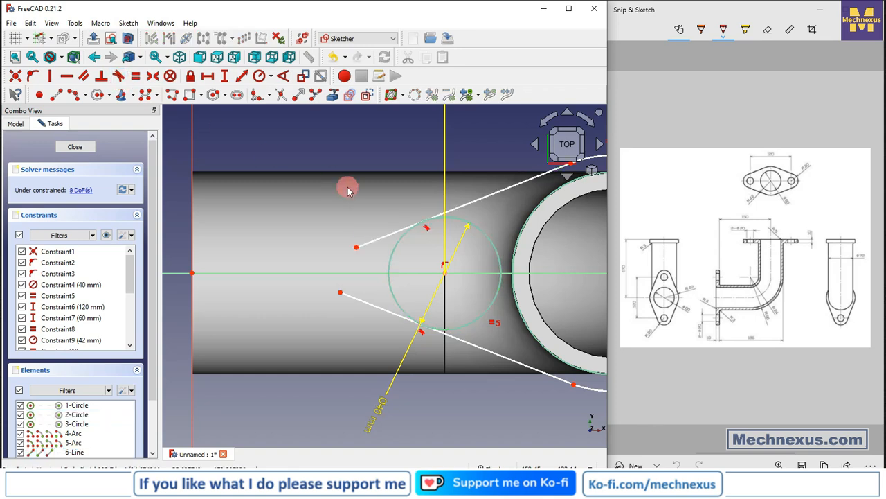
Trim the ends of both left-hand lines that extend beyond their tangent points on the left side circle.
scroll(349, 187, "down", 3)
scroll(254, 188, "up", 1)
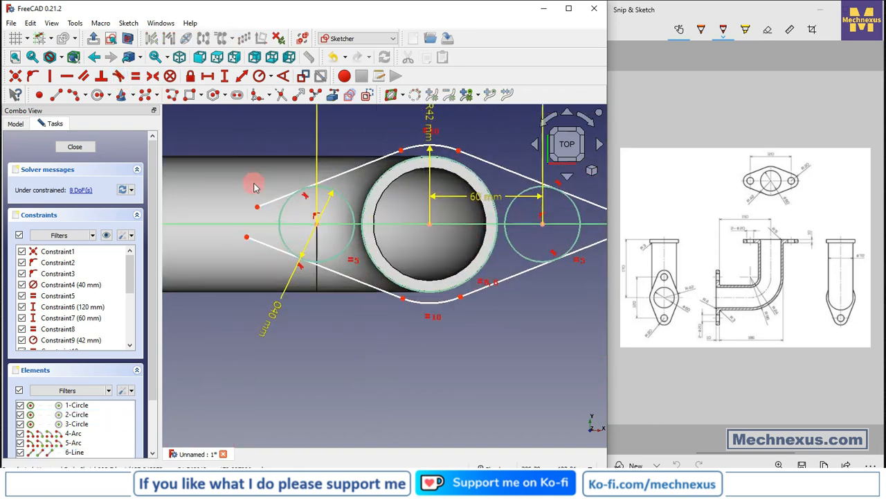
left_click(281, 95)
left_click(272, 202)
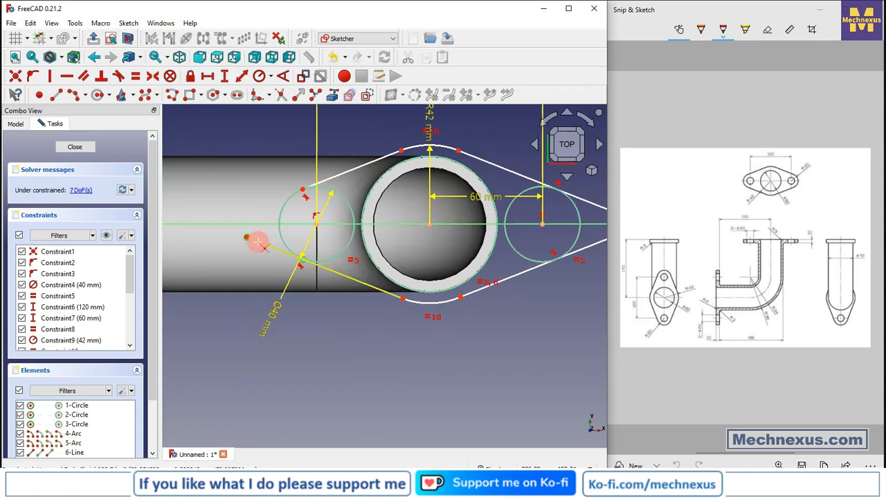
left_click(262, 244)
Trim the ends of both right-hand lines that extend beyond their tangent points on the right side circle.
scroll(358, 251, "down", 3)
scroll(518, 225, "up", 3)
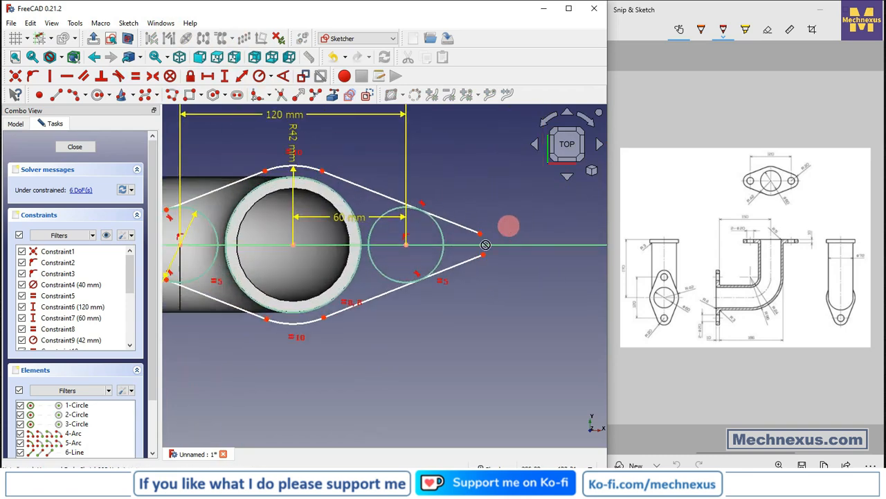
left_click(460, 261)
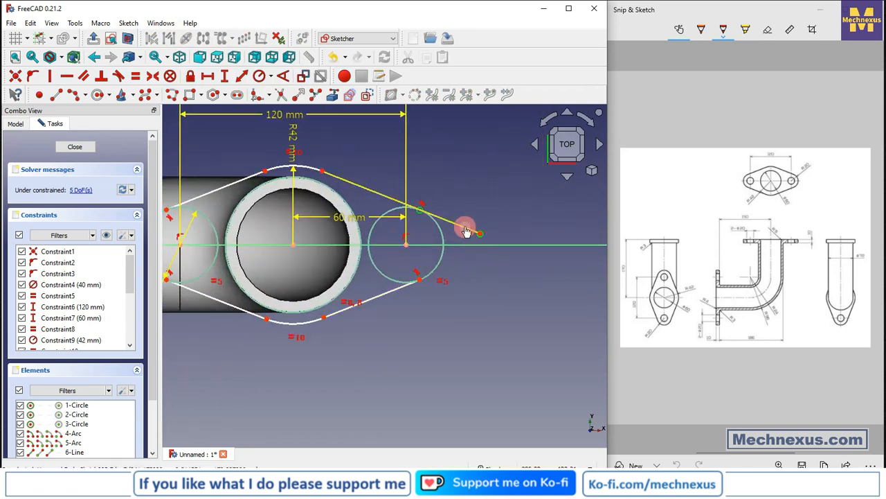
scroll(486, 268, "down", 2)
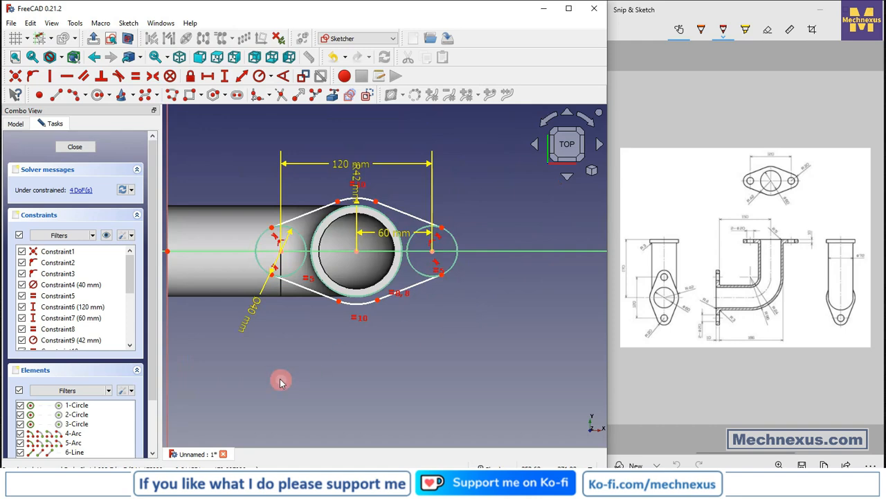
Trim the inner portions of the left and right side circles, leaving only the outer end arcs of the flange outline.
scroll(282, 334, "up", 3)
scroll(369, 353, "down", 2)
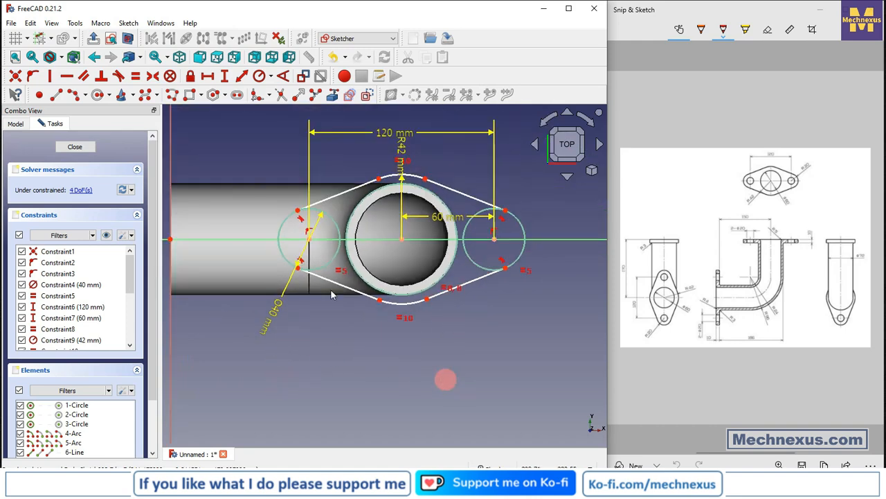
scroll(341, 210, "up", 3)
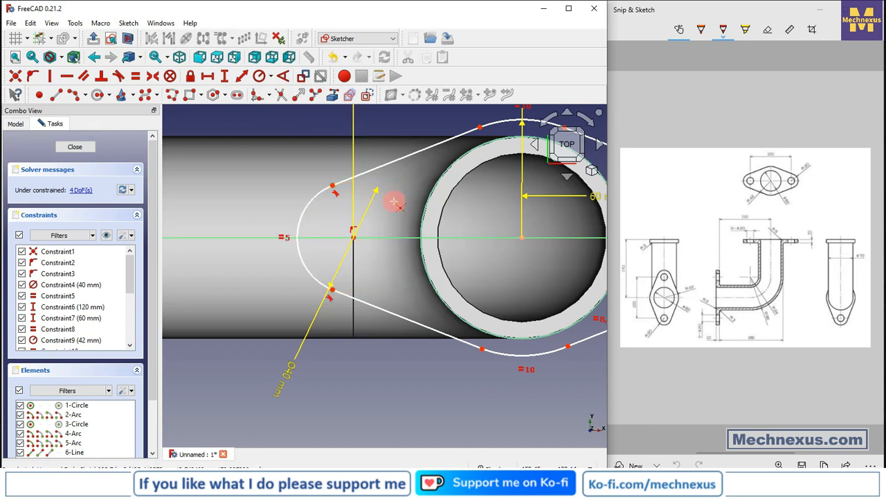
scroll(196, 232, "down", 3)
left_click(453, 265)
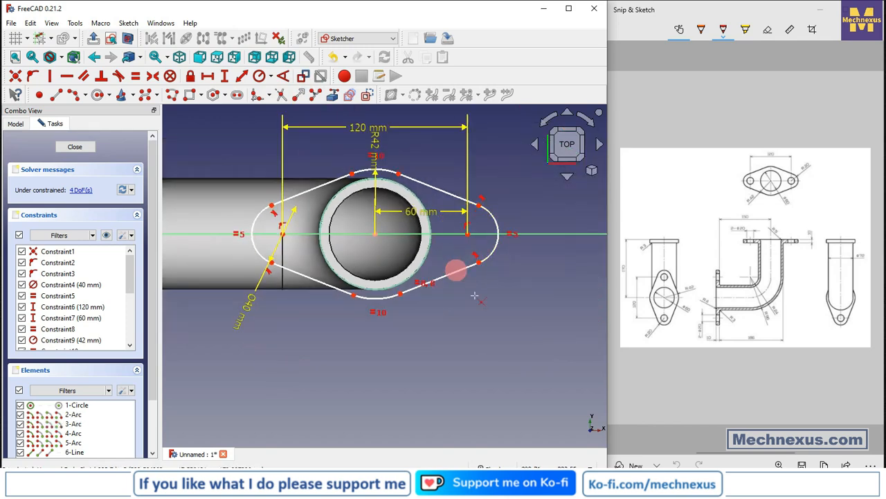
Move the 60 mm dimension below the flange outline and shift the upper arc's equality marker clear of the radius dimension.
scroll(320, 339, "down", 1)
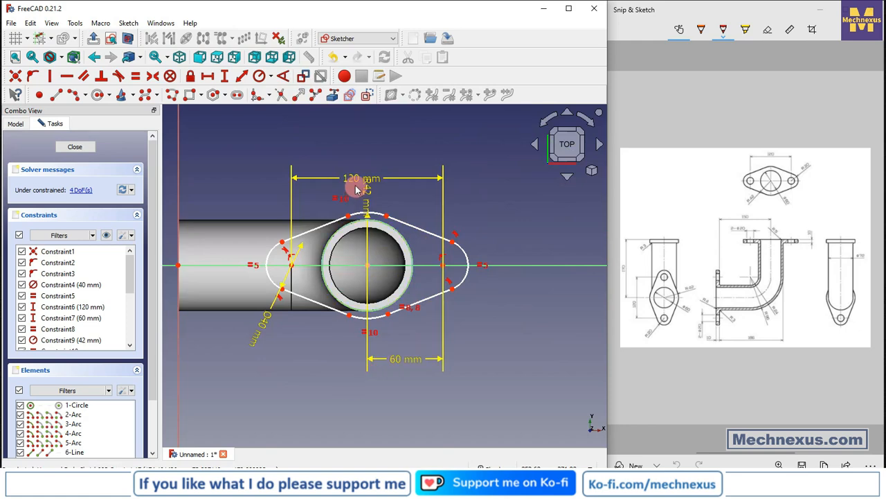
scroll(356, 187, "up", 3)
scroll(372, 189, "down", 2)
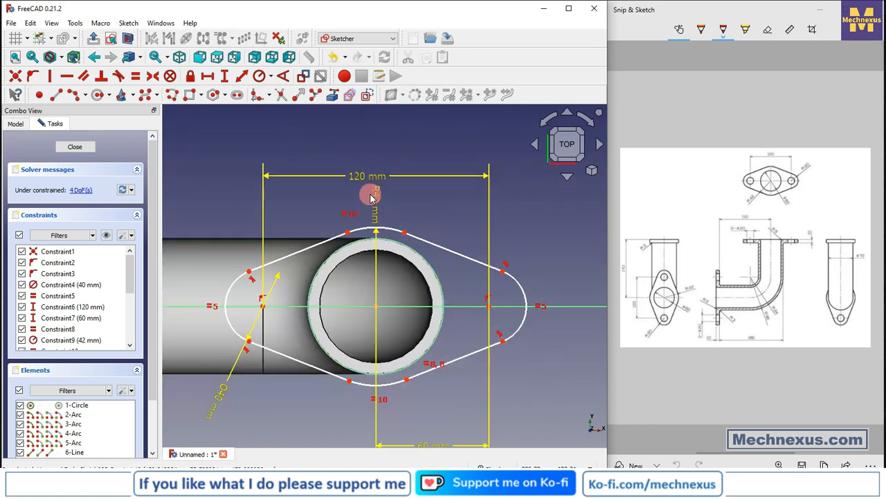
scroll(392, 388, "up", 3)
scroll(334, 329, "down", 1)
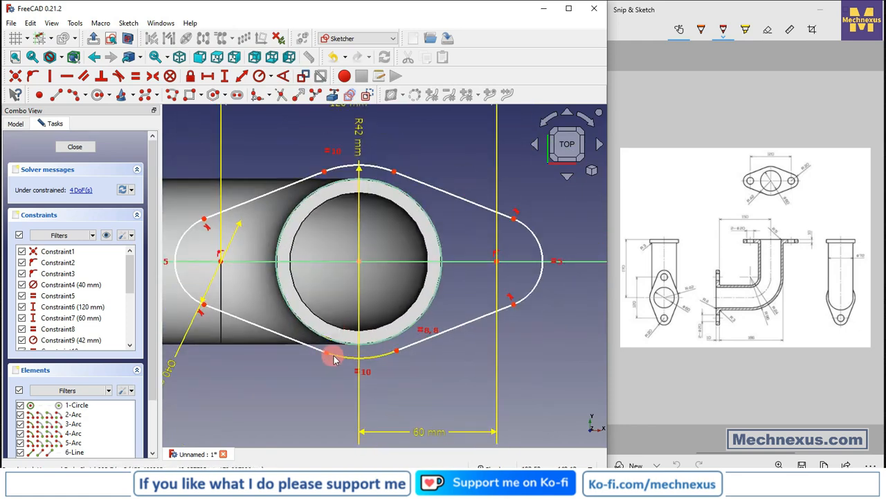
Make the lower middle arc tangent to the lower left-hand and lower right-hand lines.
left_click(333, 358)
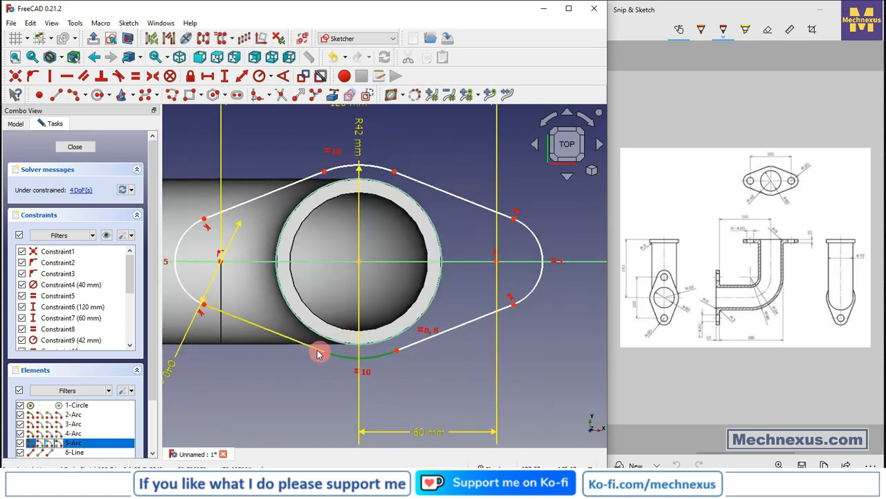
left_click(122, 76)
left_click(382, 356)
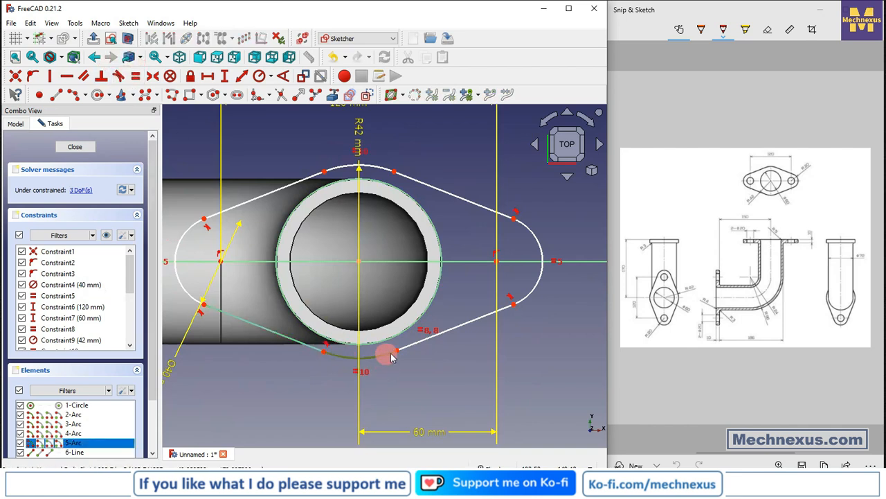
left_click(406, 347)
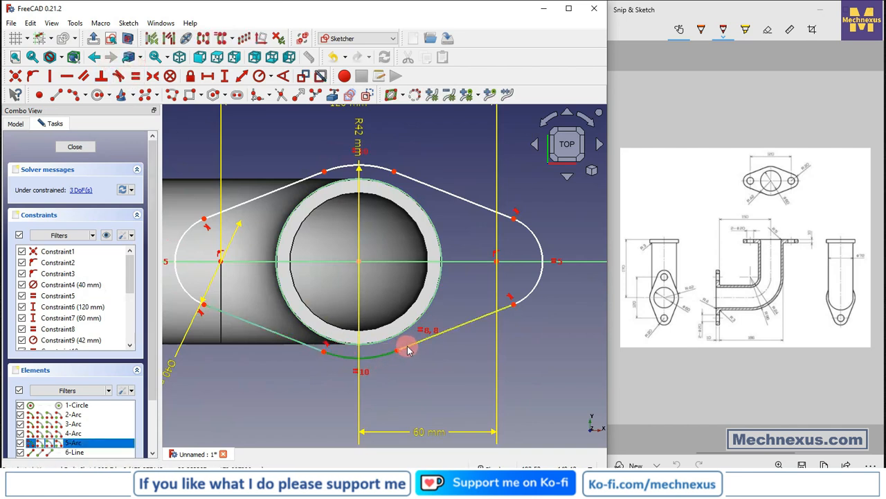
left_click(122, 77)
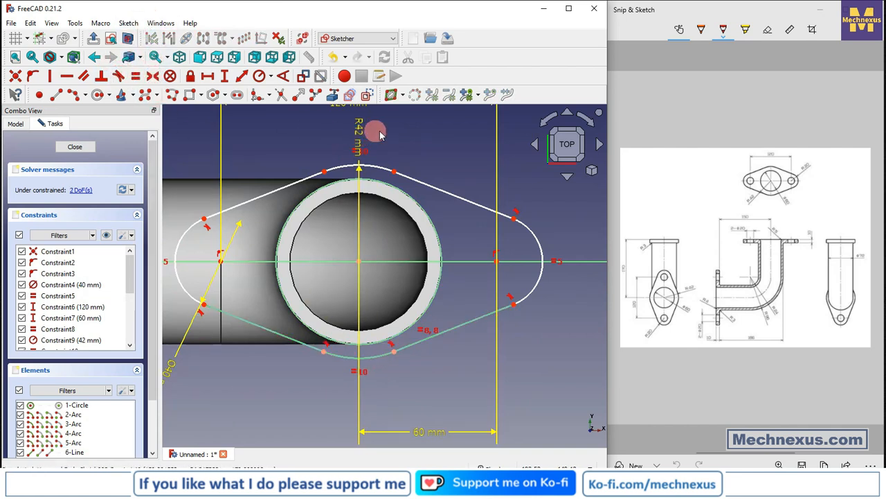
Make the upper middle arc tangent to the upper right-hand and upper left-hand lines.
left_click(385, 171)
left_click(407, 176)
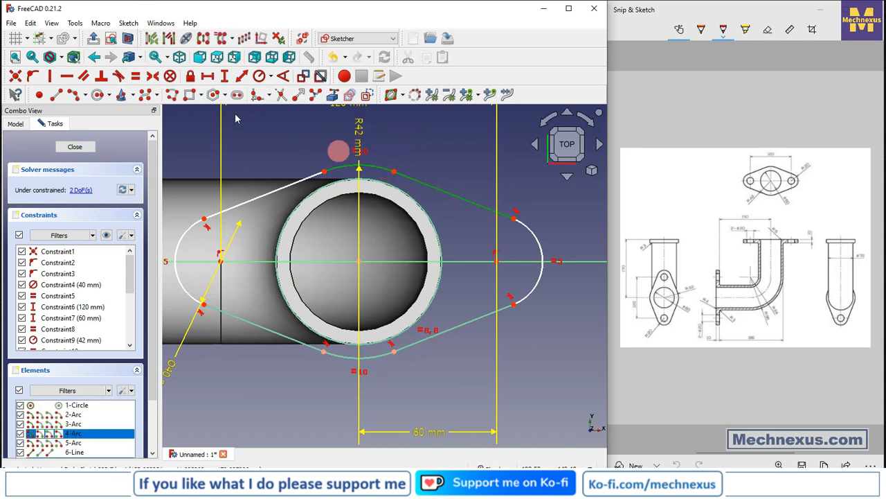
left_click(122, 77)
left_click(335, 169)
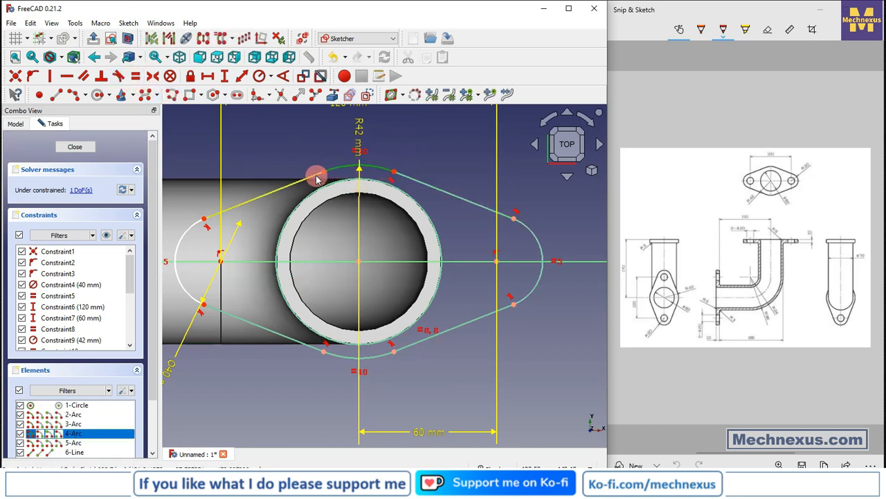
left_click(315, 178)
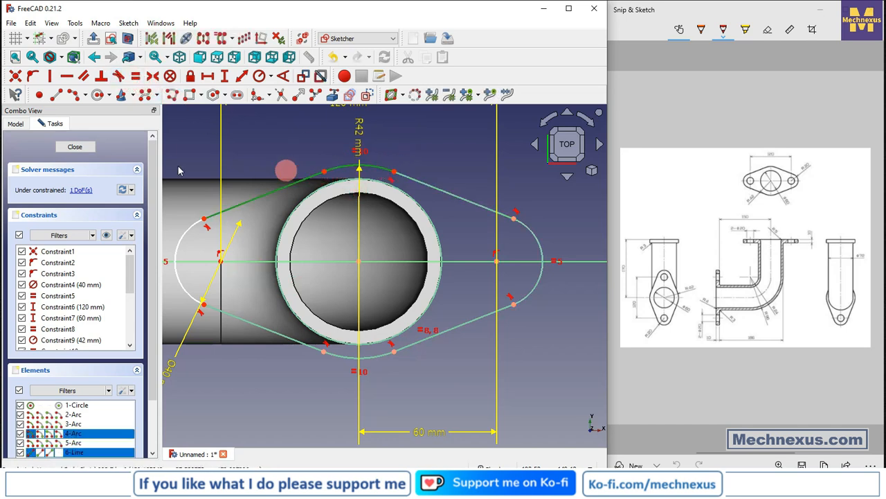
left_click(122, 77)
Close the upper flange sketch and pad it 10 mm in the reversed direction.
scroll(387, 206, "down", 2)
middle_click_drag(393, 254, 307, 160)
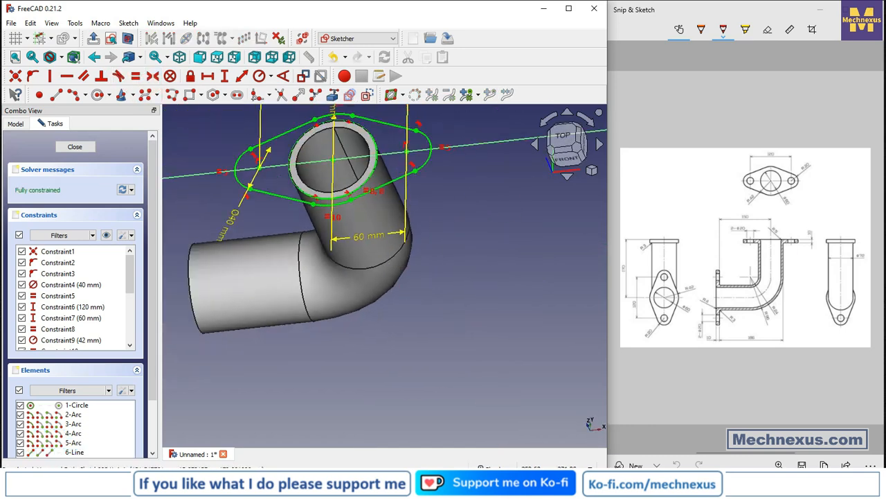
left_click(54, 170)
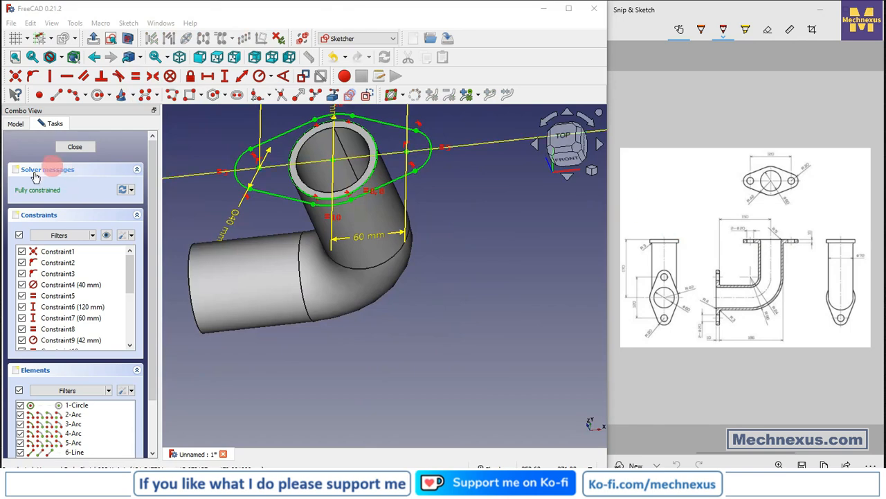
left_click(72, 146)
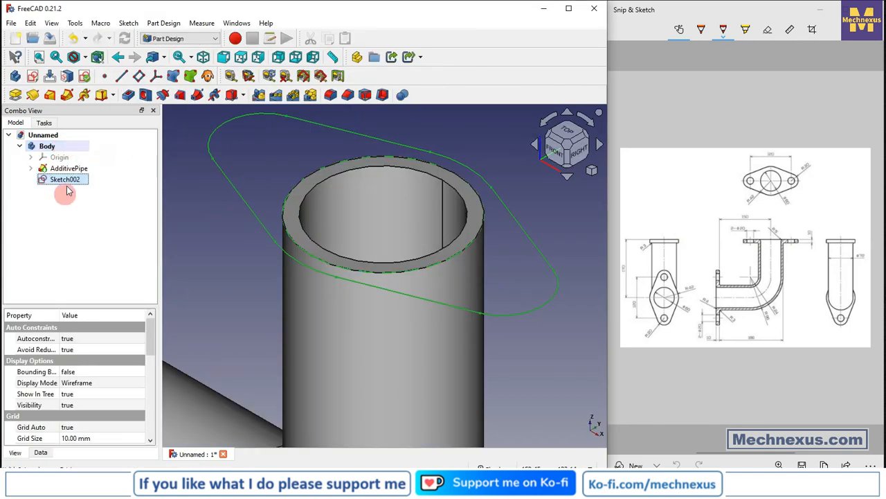
left_click(17, 96)
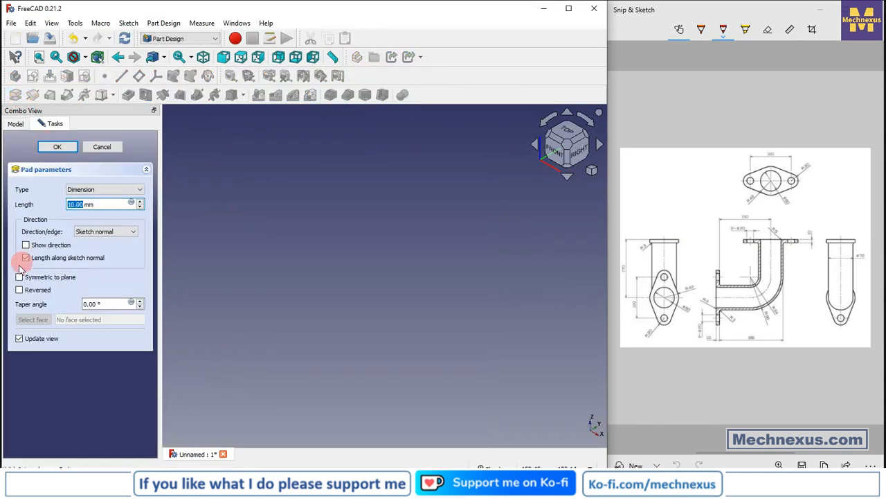
left_click(20, 290)
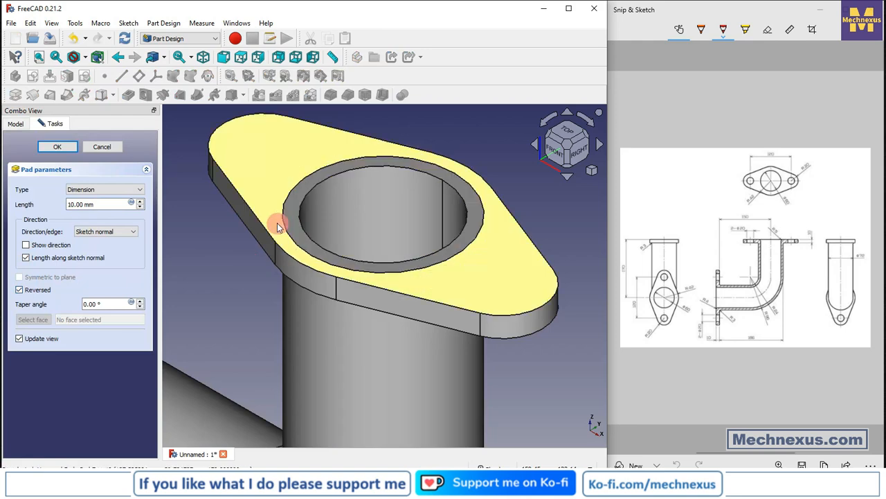
left_click(57, 147)
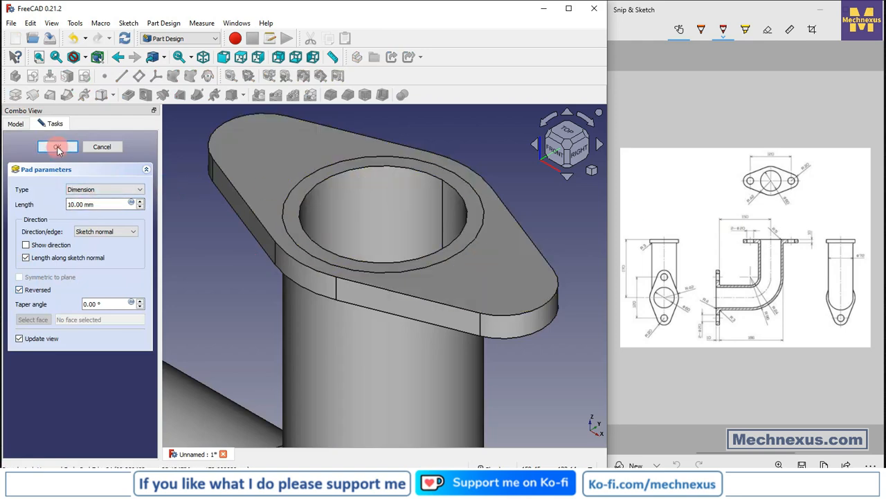
Set the flange pad's Refine property to true.
scroll(395, 136, "down", 3)
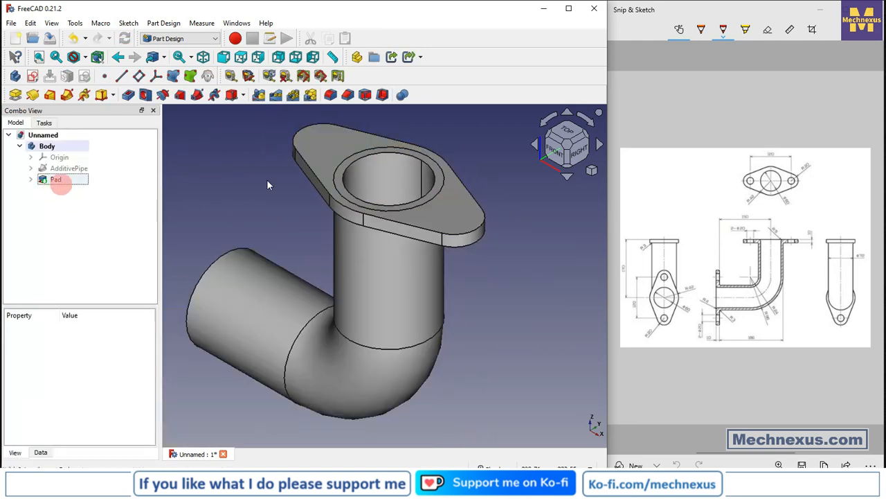
scroll(392, 225, "up", 3)
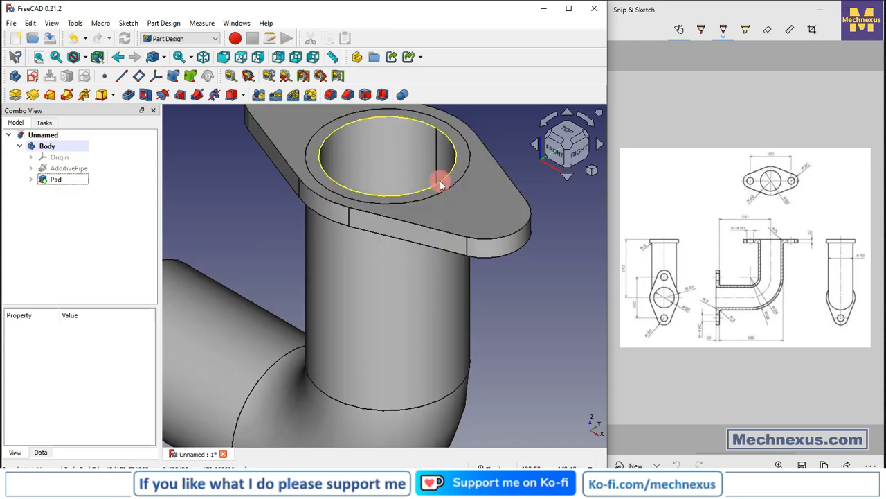
left_click(54, 181)
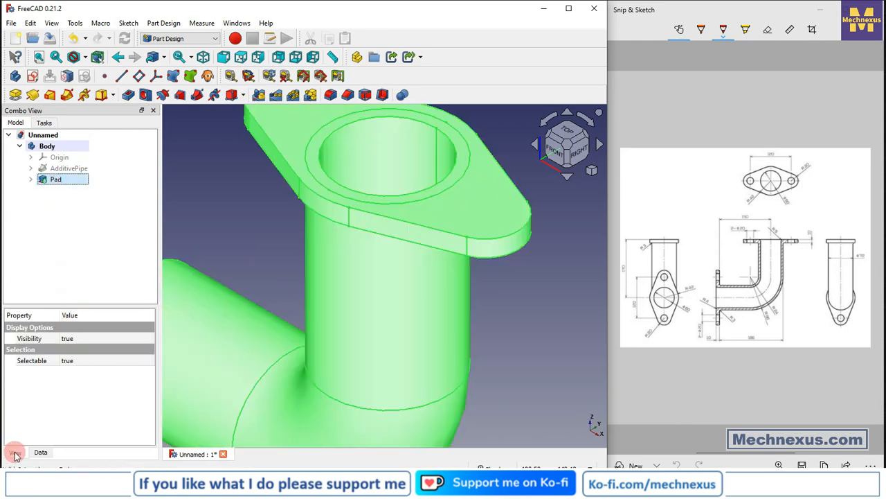
left_click(41, 452)
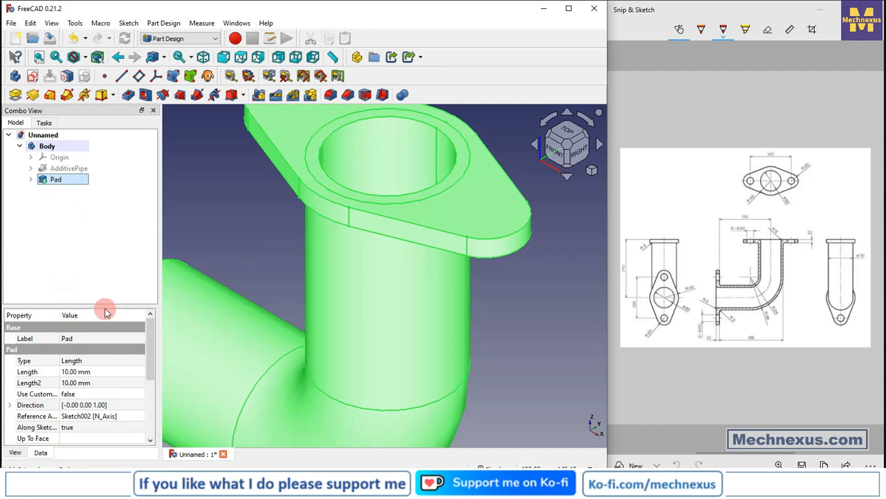
left_click_drag(106, 305, 90, 175)
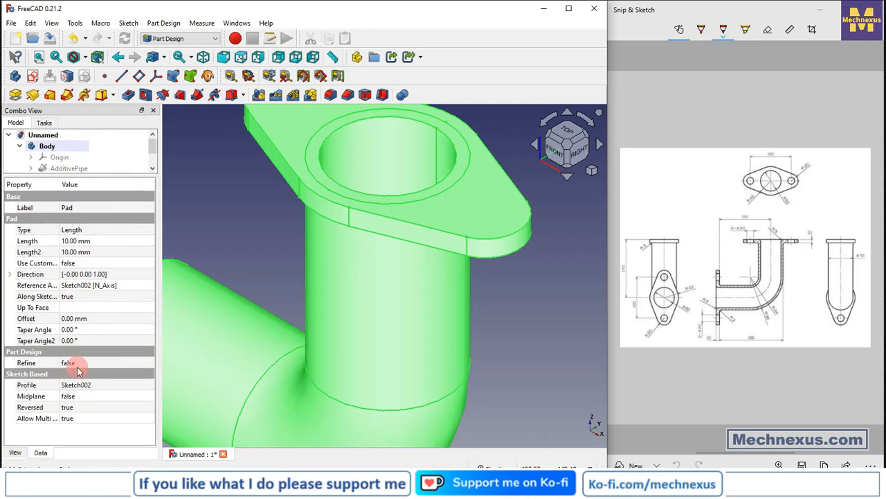
left_click(86, 366)
left_click(85, 382)
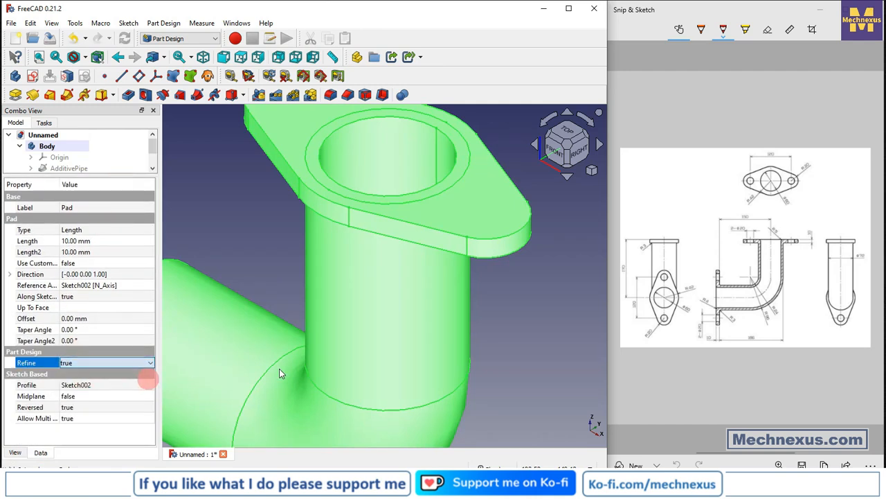
left_click(522, 328)
Start a new sketch on the ring-shaped end face of the horizontal pipe.
scroll(522, 328, "down", 1)
scroll(522, 330, "down", 1)
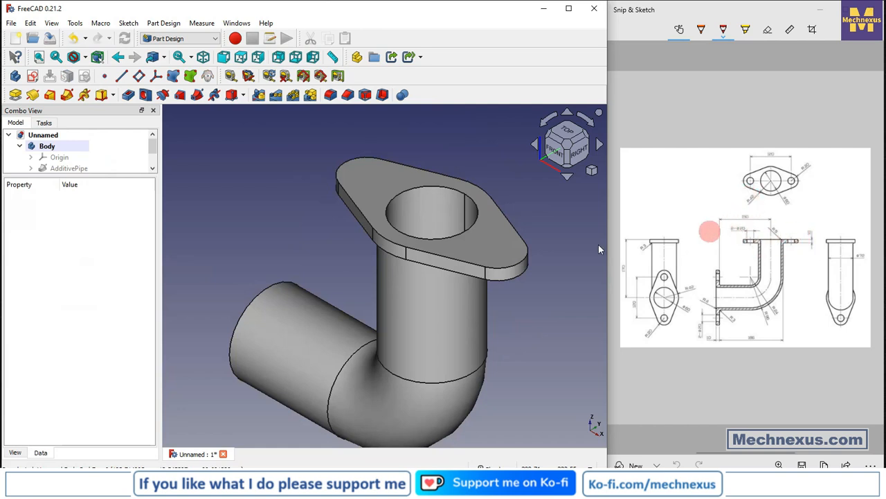
scroll(354, 308, "down", 1)
mouse_move(353, 308)
middle_mouse_down()
mouse_move(475, 302)
mouse_move(480, 326)
mouse_move(550, 293)
middle_mouse_up()
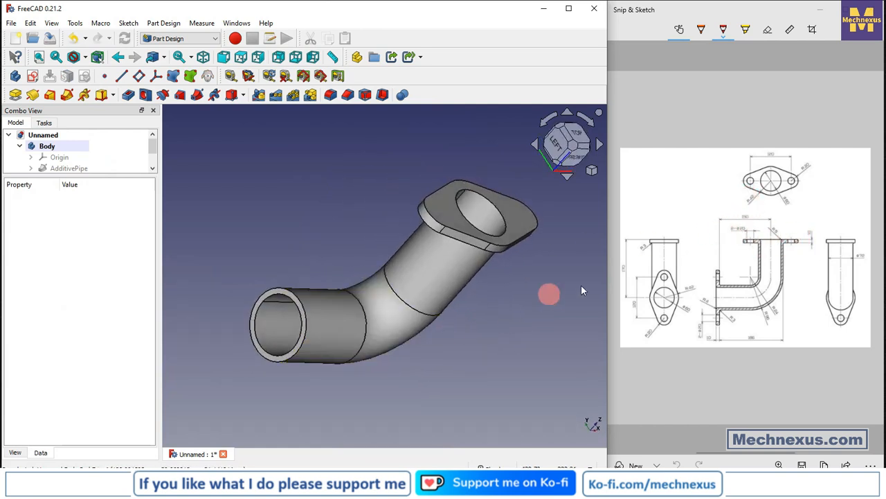
scroll(286, 289, "up", 2)
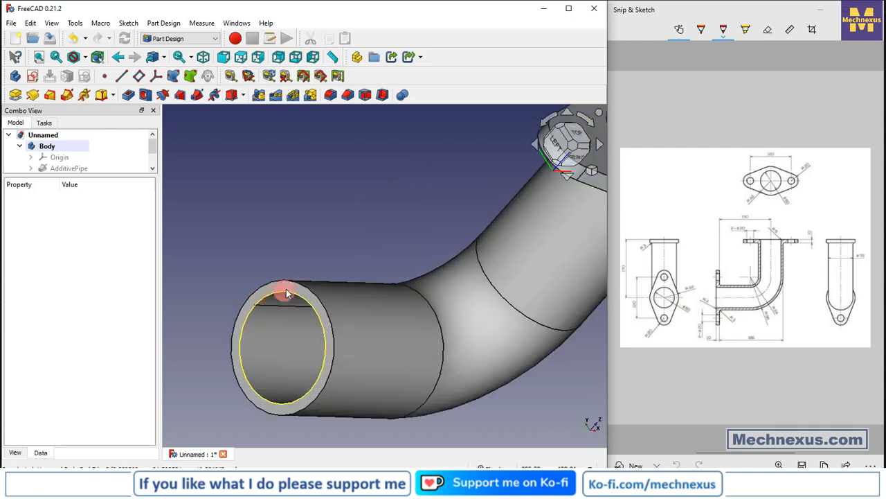
left_click(286, 291)
scroll(272, 280, "down", 3)
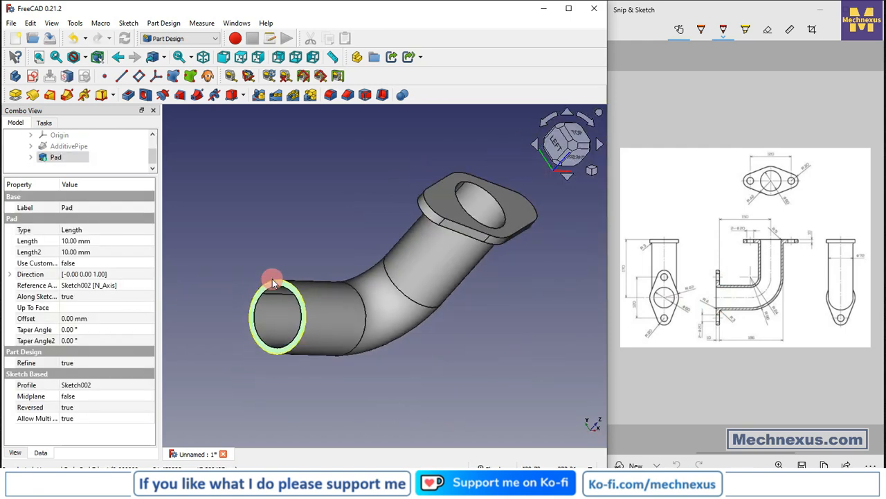
left_click(33, 75)
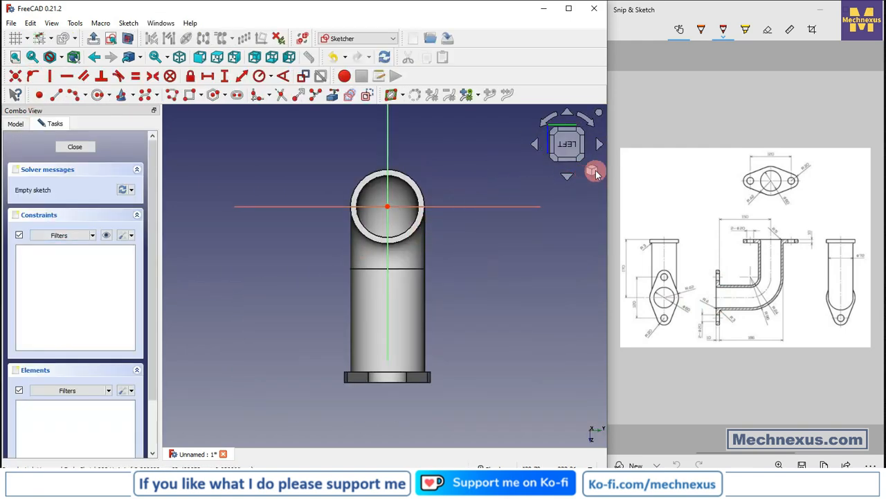
scroll(449, 167, "up", 2)
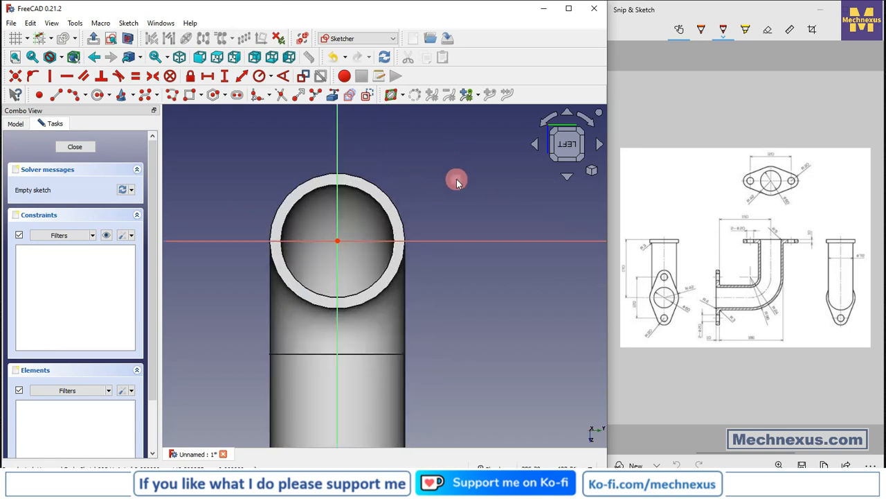
scroll(455, 179, "down", 3)
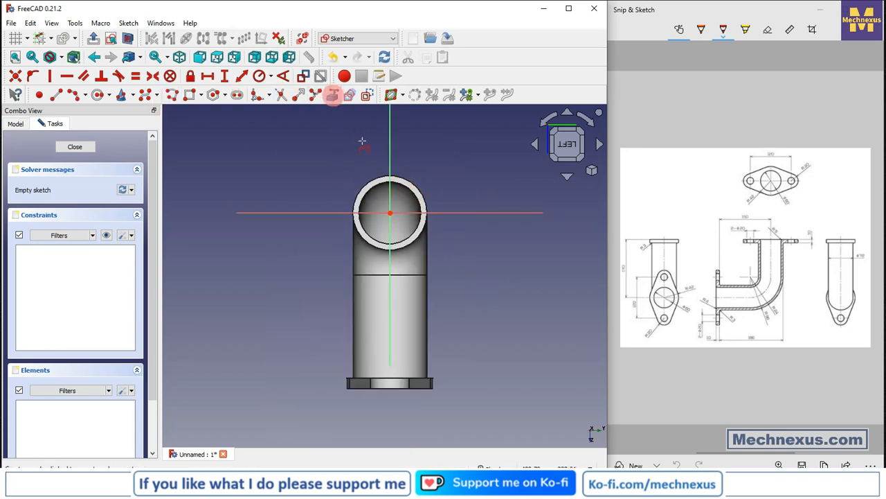
Project the pipe's outer edge as external geometry and draw two circles of about 19 mm radius centred on the vertical axis, above and below it.
left_click(421, 184)
scroll(455, 180, "up", 2)
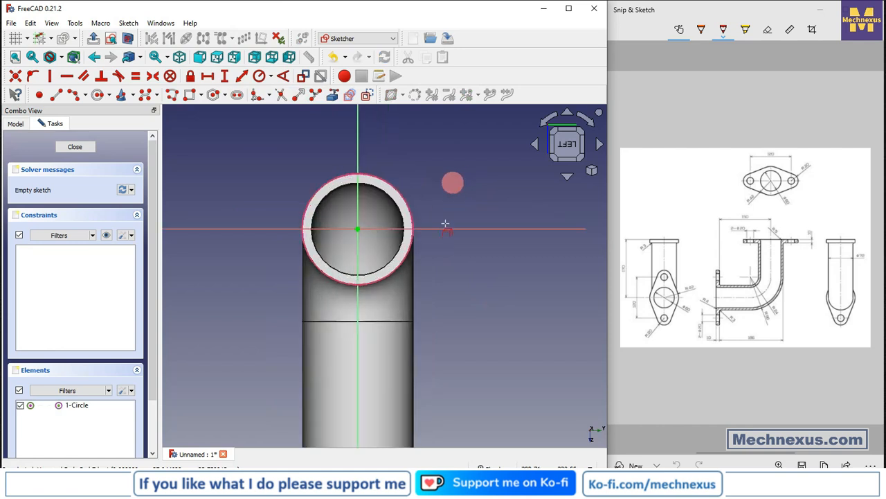
left_click(99, 95)
scroll(347, 208, "down", 2)
left_click(352, 141)
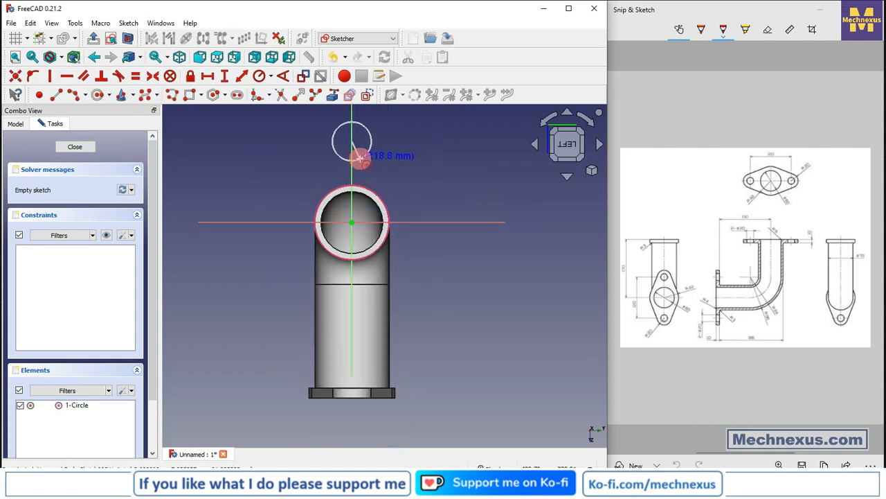
left_click(363, 155)
left_click(355, 306)
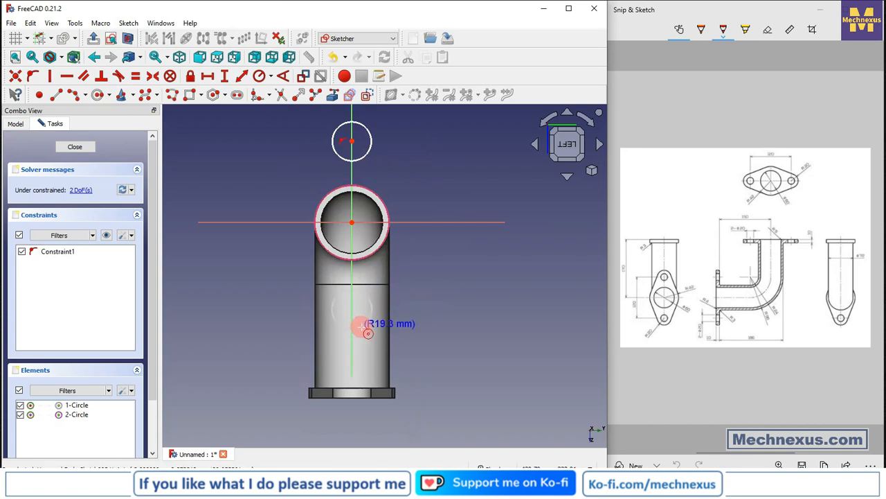
left_click(364, 326)
right_click(356, 206)
Constrain the centres of the upper and lower circles to be symmetric about the sketch's horizontal axis.
left_click(171, 77)
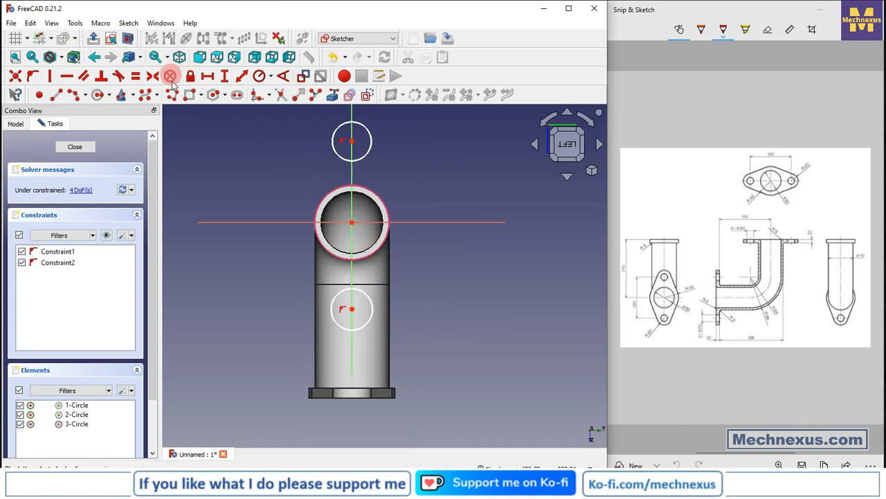
left_click(157, 77)
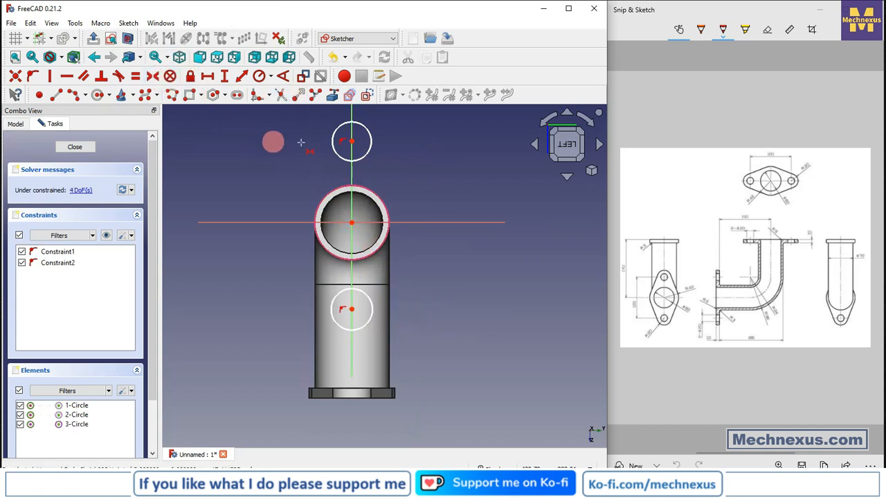
left_click(351, 141)
left_click(352, 310)
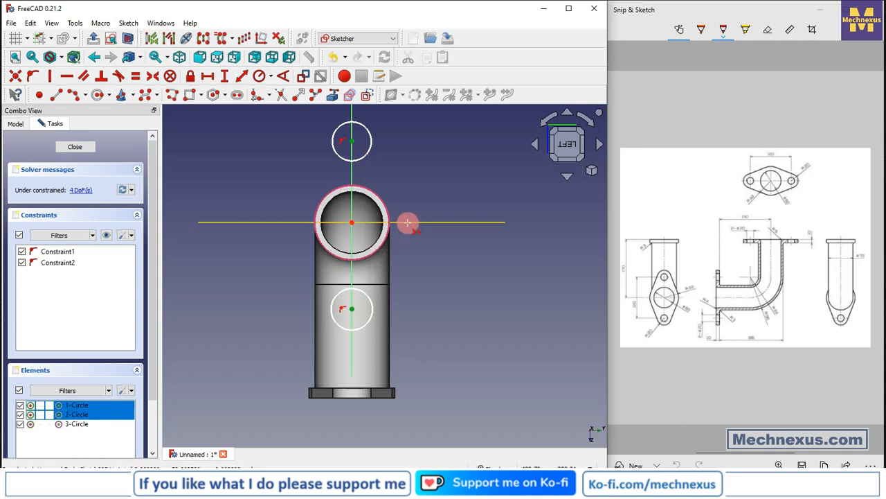
left_click(408, 222)
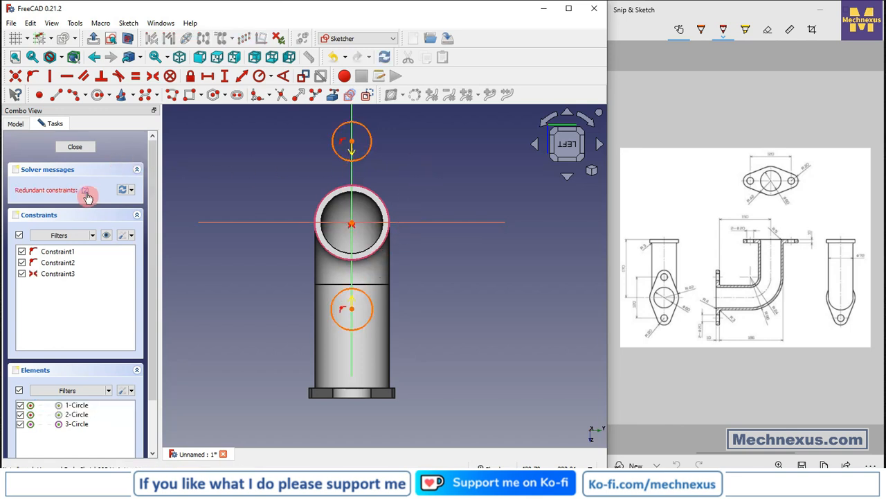
Delete the redundant point-on-object constraint holding the lower circle's centre on the vertical axis.
right_click(48, 272)
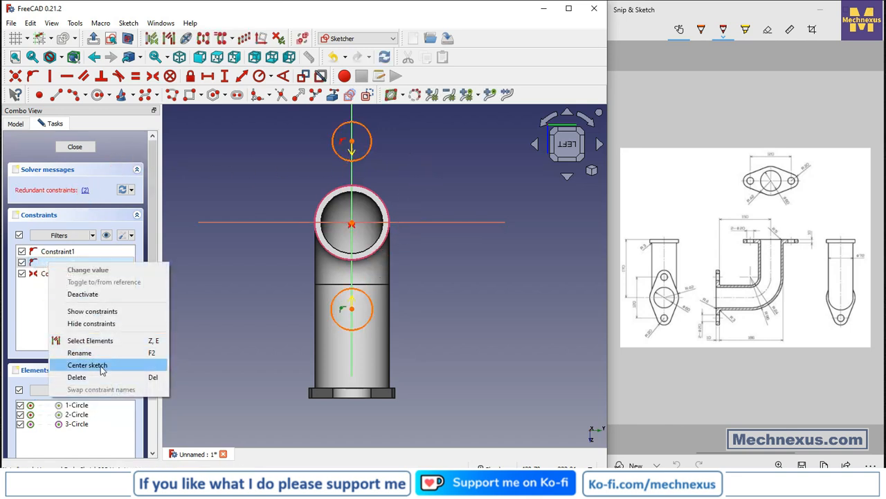